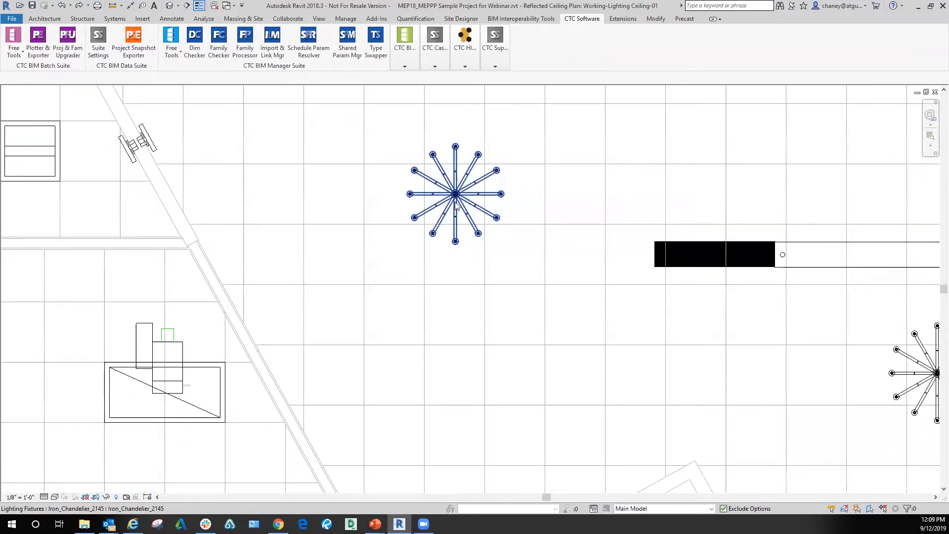
Step: Examine the Iron_Chandelier_2145 lighting fixtures placed across the reflected ceiling plan
left_click(456, 206)
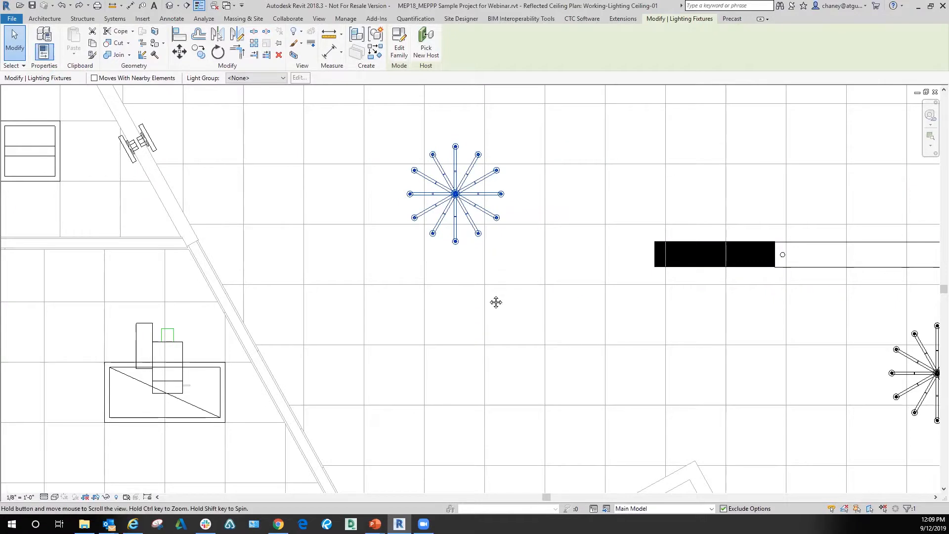
middle_click_drag(496, 303, 462, 341)
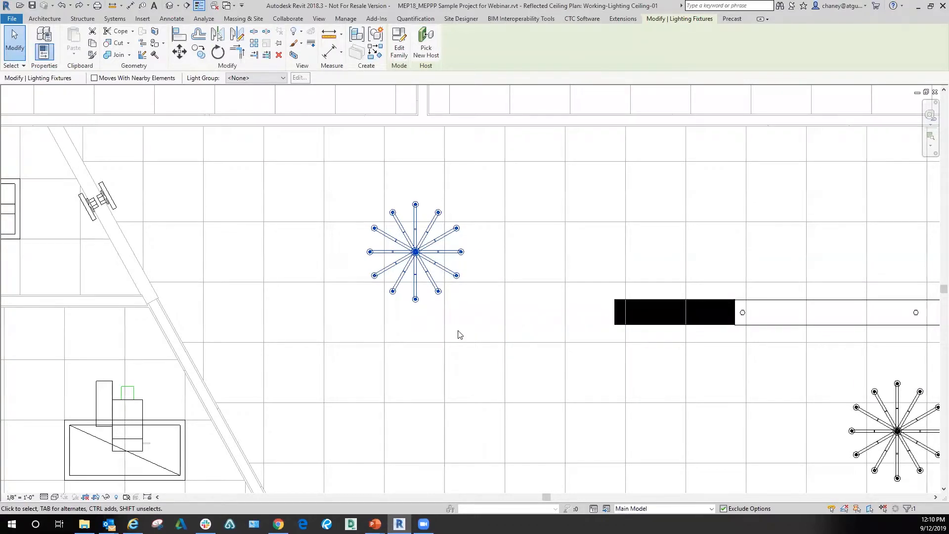
scroll(459, 323, "down", 4)
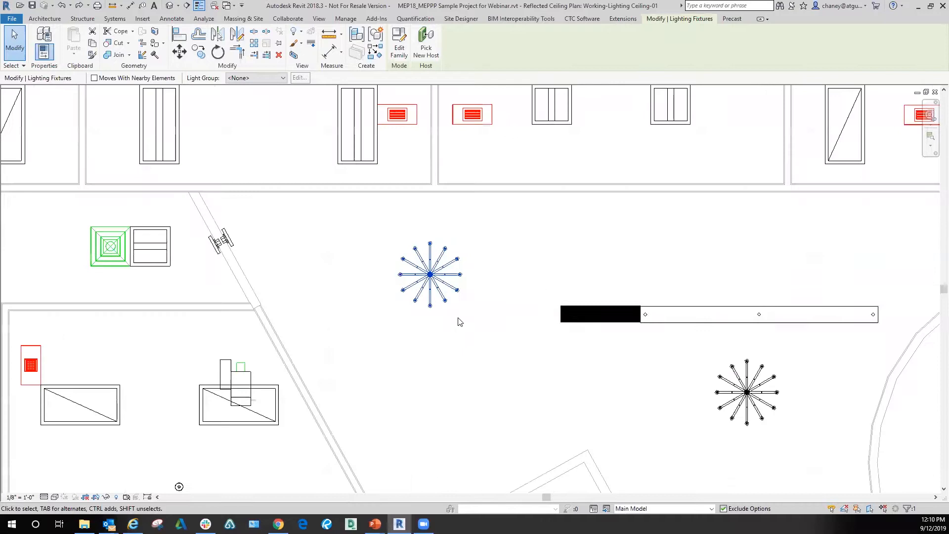
middle_click_drag(499, 305, 426, 240)
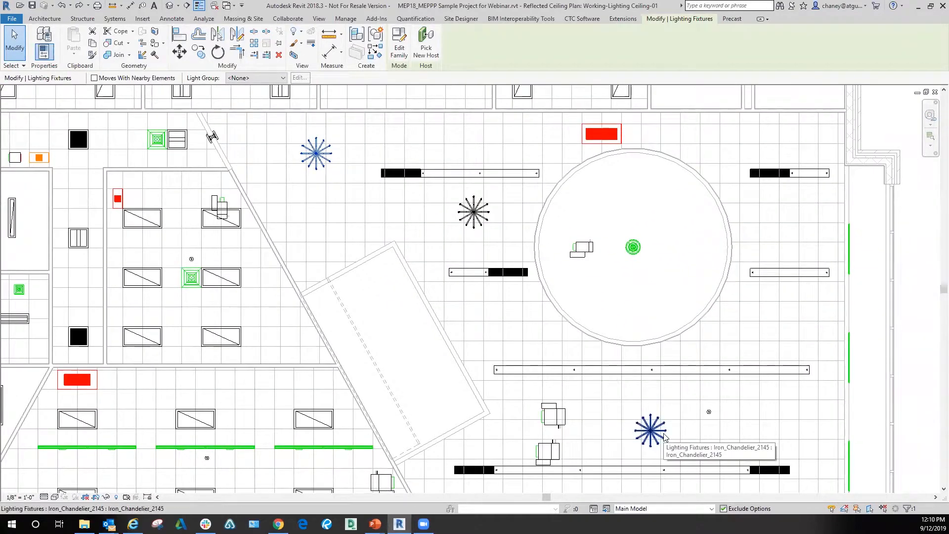
left_click(474, 211)
left_click(651, 428)
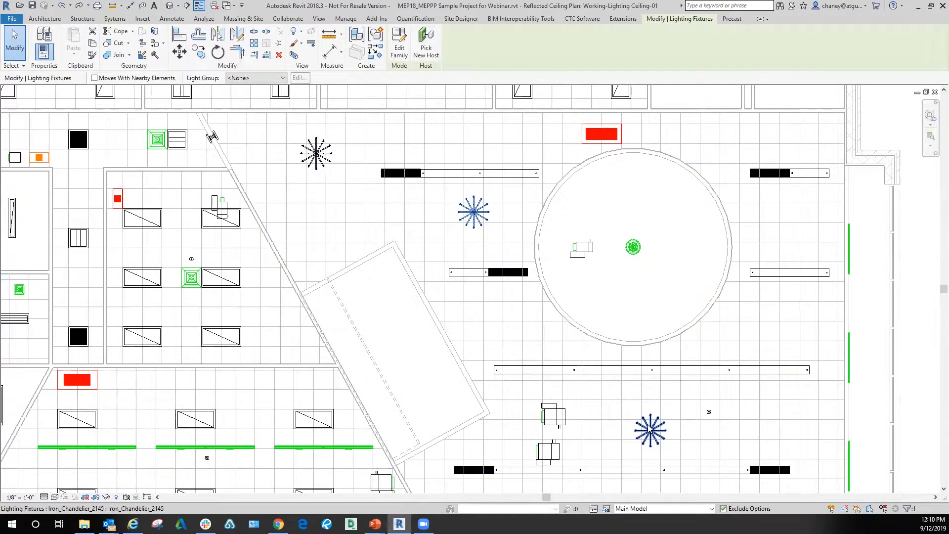
middle_click_drag(605, 328, 593, 299)
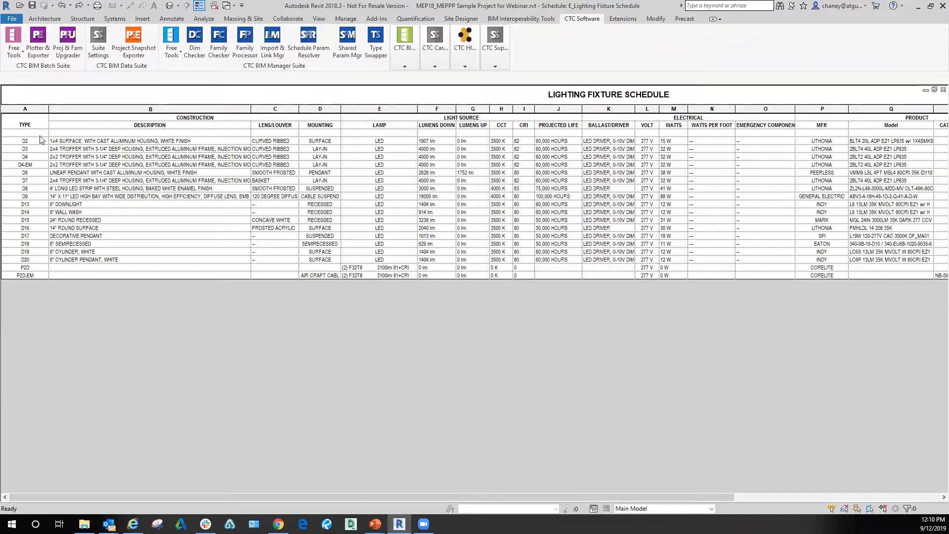
Step: Highlight in the model the fixtures belonging to the lighting fixture schedule's blank row, look for further views, and return to the schedule
left_click(50, 133)
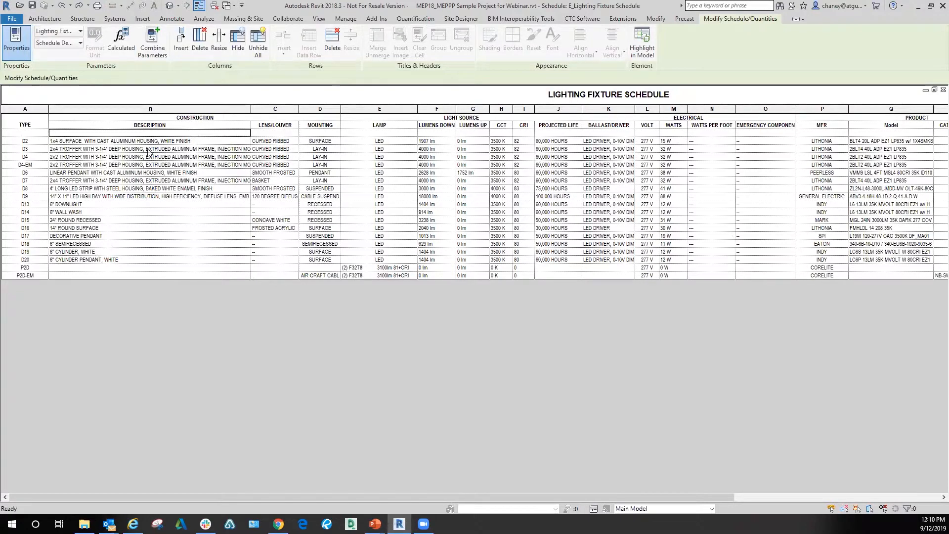
left_click(29, 132)
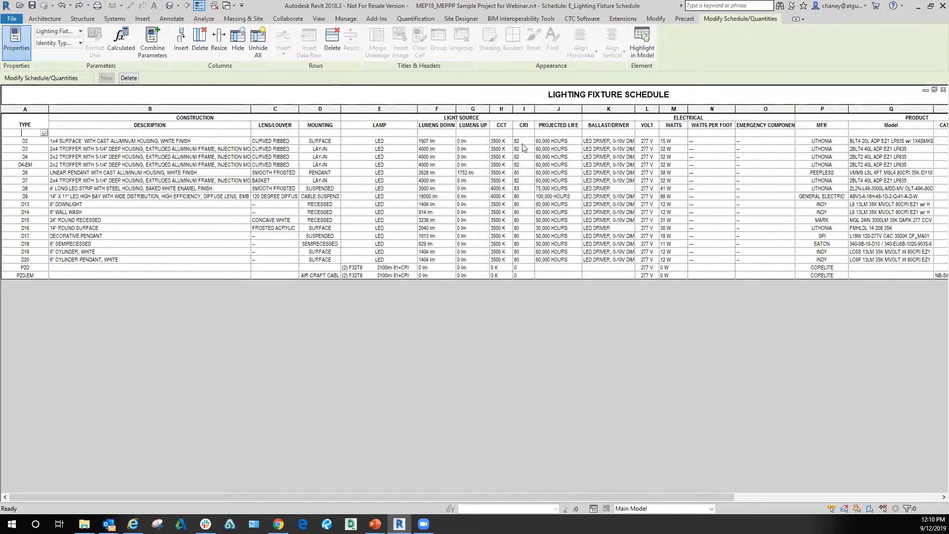
left_click(165, 133)
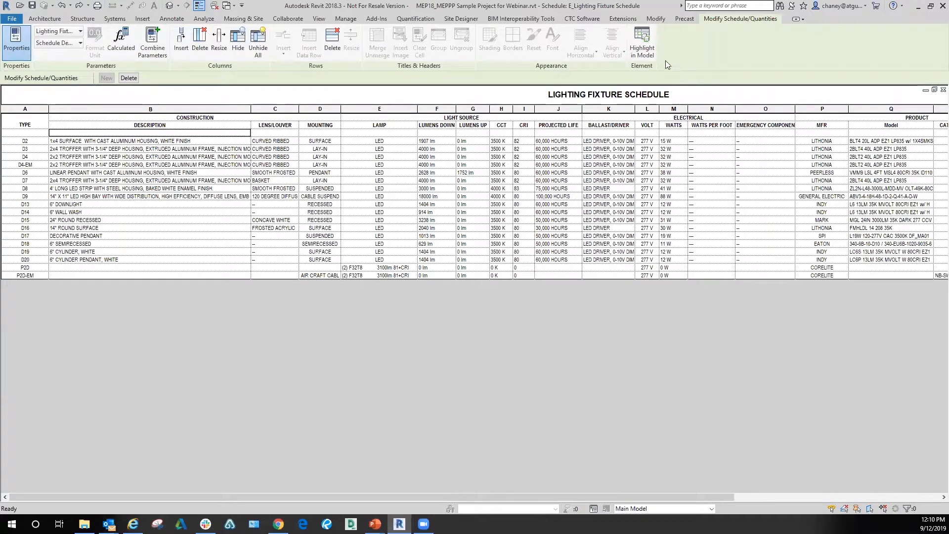
left_click(652, 55)
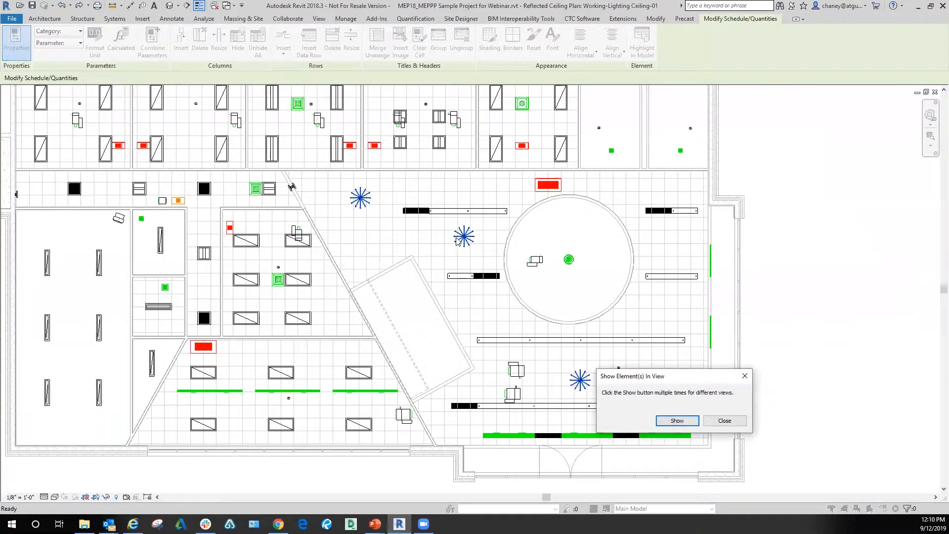
left_click(676, 421)
key("Return")
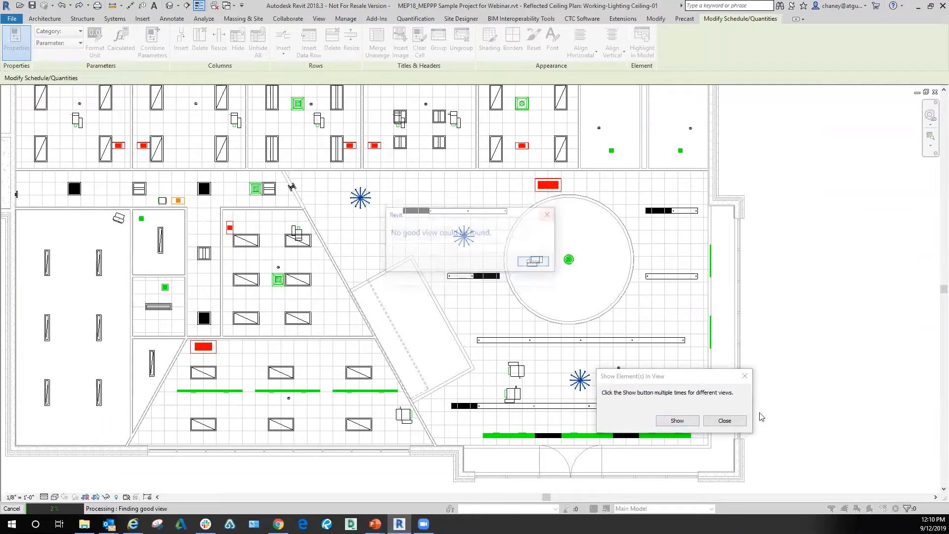
left_click(541, 262)
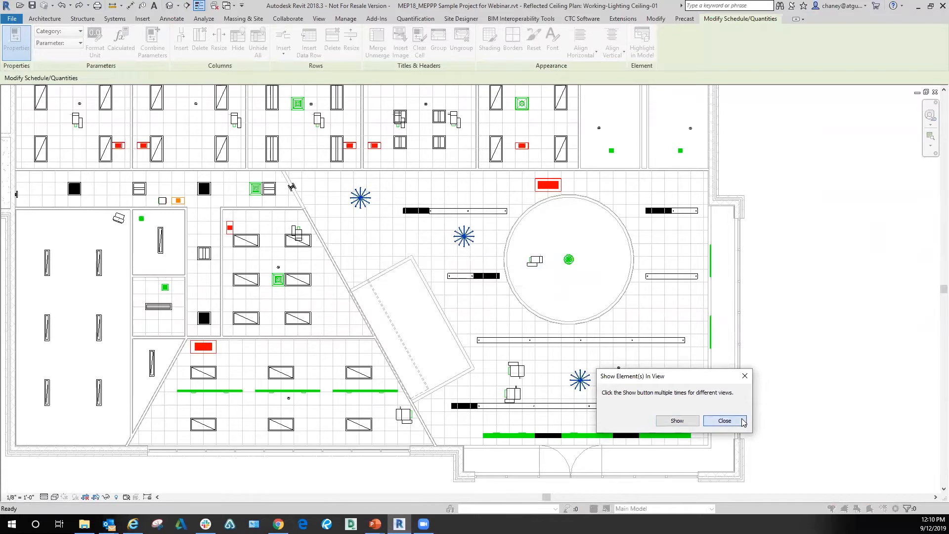
left_click(725, 421)
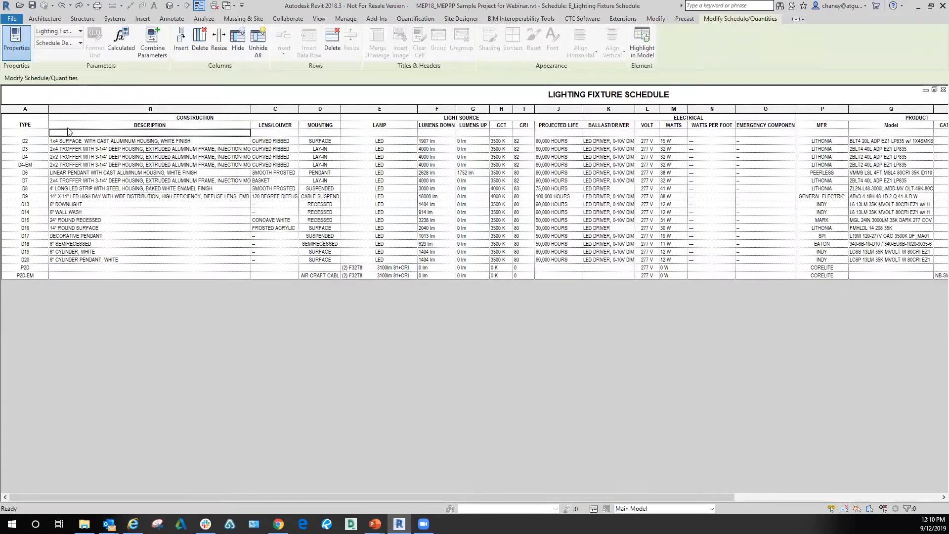
Step: Set the blank schedule row's type to D9 and apply it to all elements of type Iron_Chandelier_2145
left_click(31, 133)
left_click(44, 133)
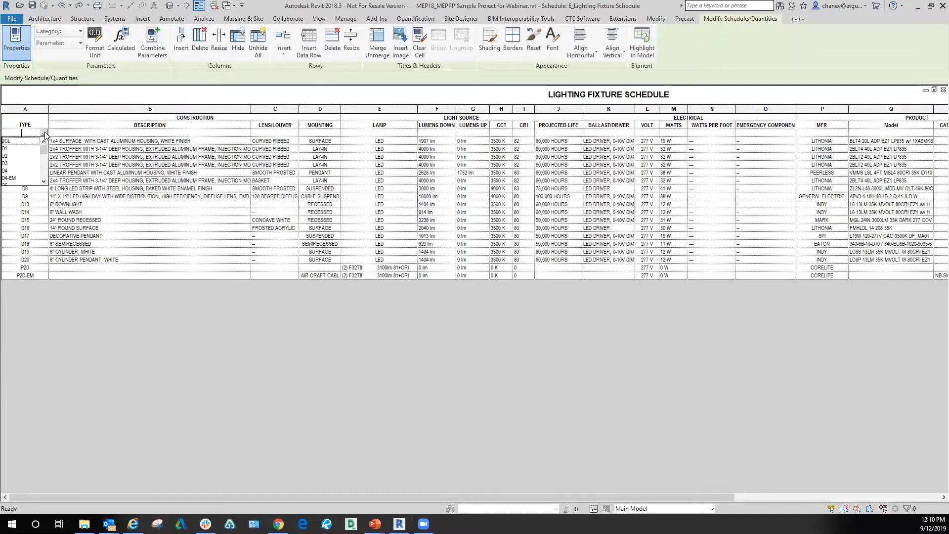
scroll(21, 174, "down", 2)
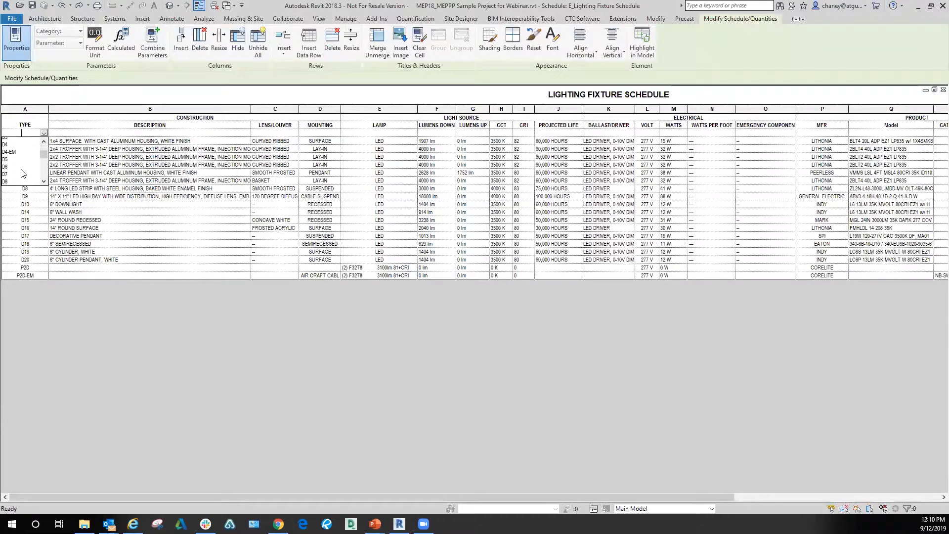
left_click(18, 171)
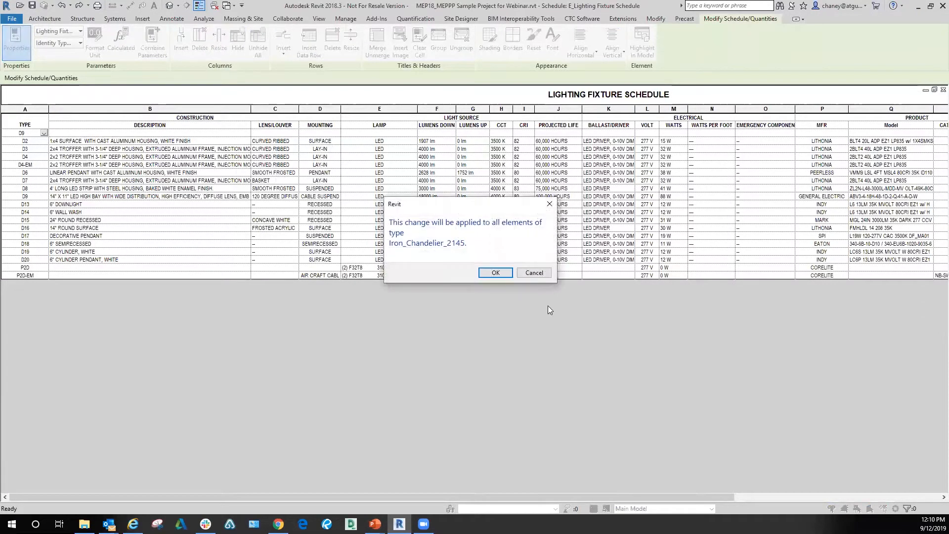
left_click(496, 273)
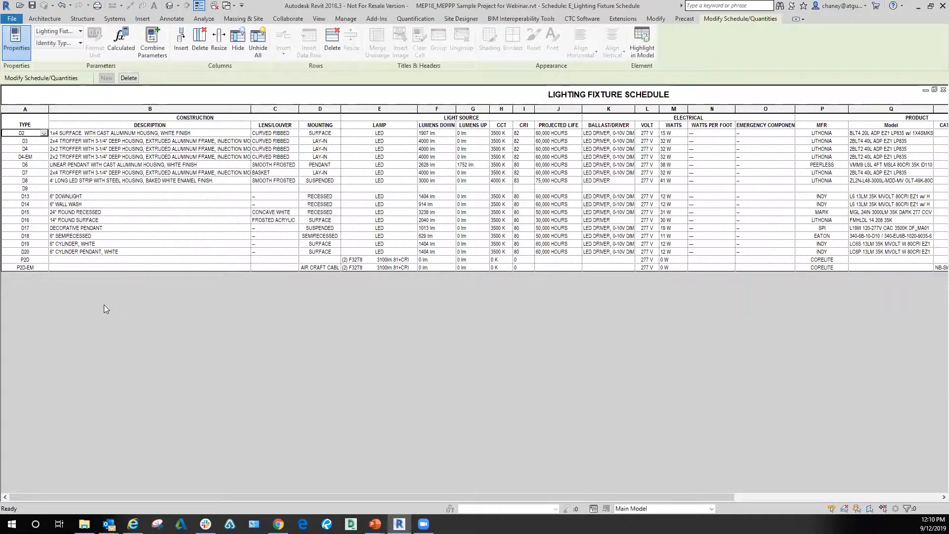
Step: Check whether the D9 row's description, lens/louver, mounting, lamp, lumens down and lumens up cells accept values
left_click(63, 190)
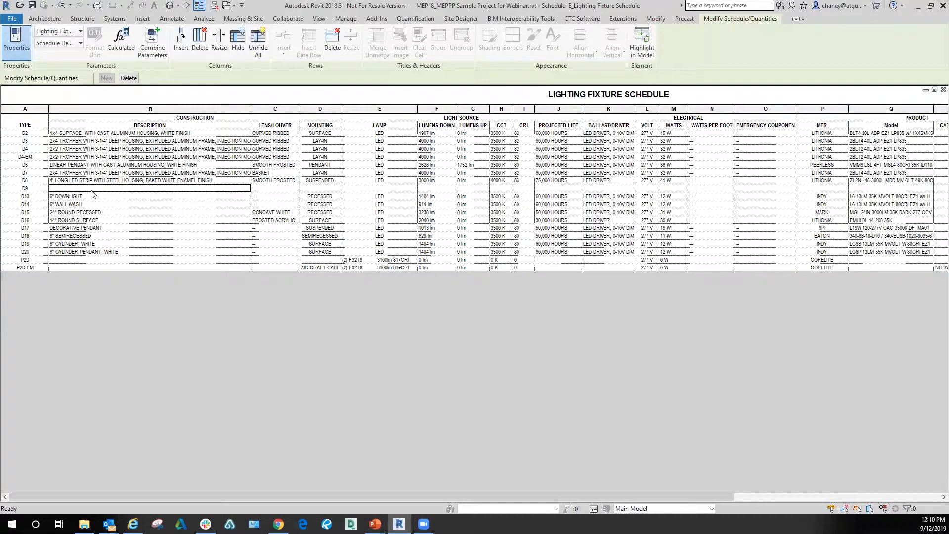
left_click(295, 189)
left_click(326, 190)
left_click(376, 189)
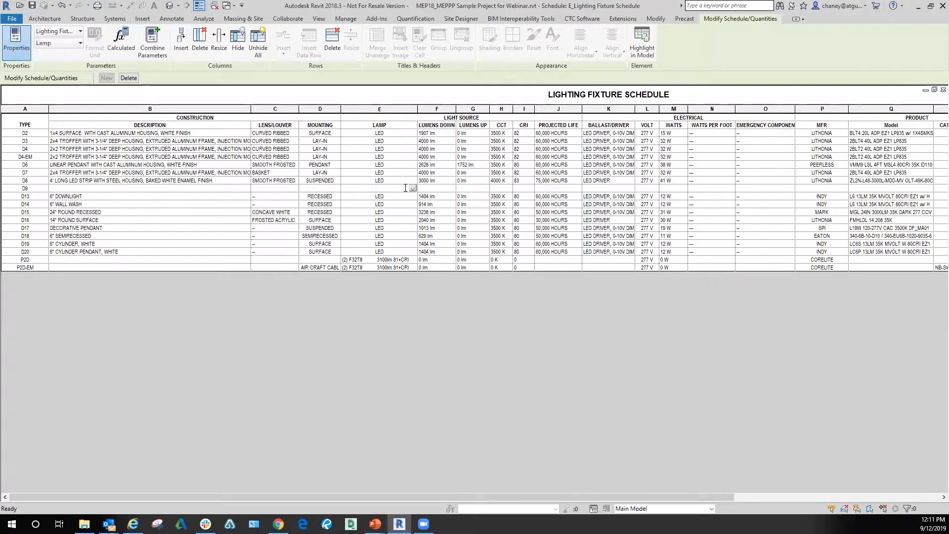
left_click(413, 189)
scroll(395, 233, "down", 3)
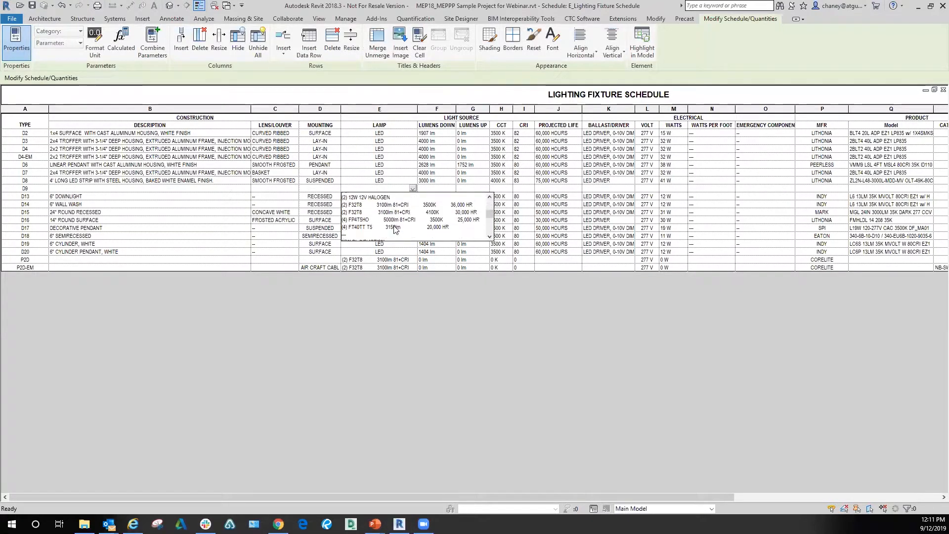
left_click(377, 292)
left_click(441, 191)
left_click(473, 190)
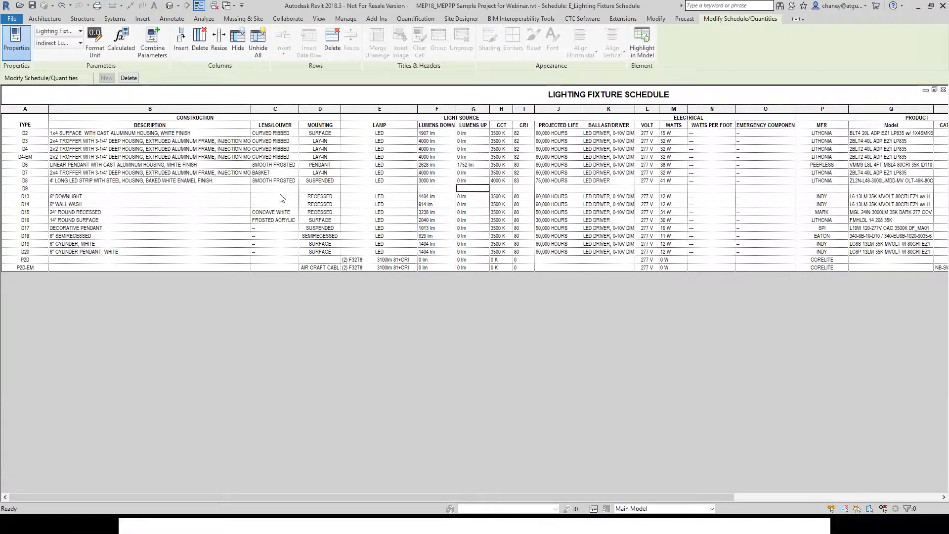
left_click(204, 189)
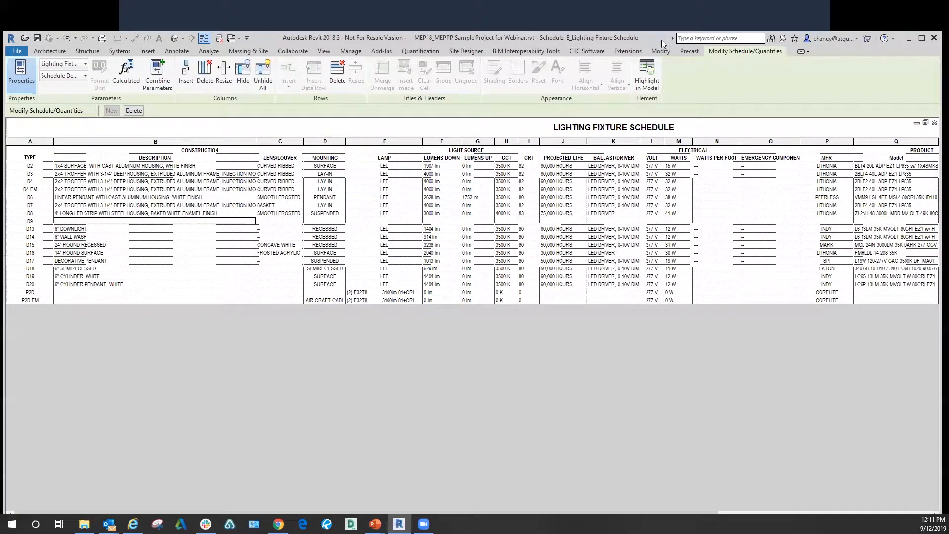
Step: Open Parameter Jammer from the CTC BIM Project Suite and maximize the Revit window behind it
left_click_drag(661, 40, 662, 59)
left_click(585, 72)
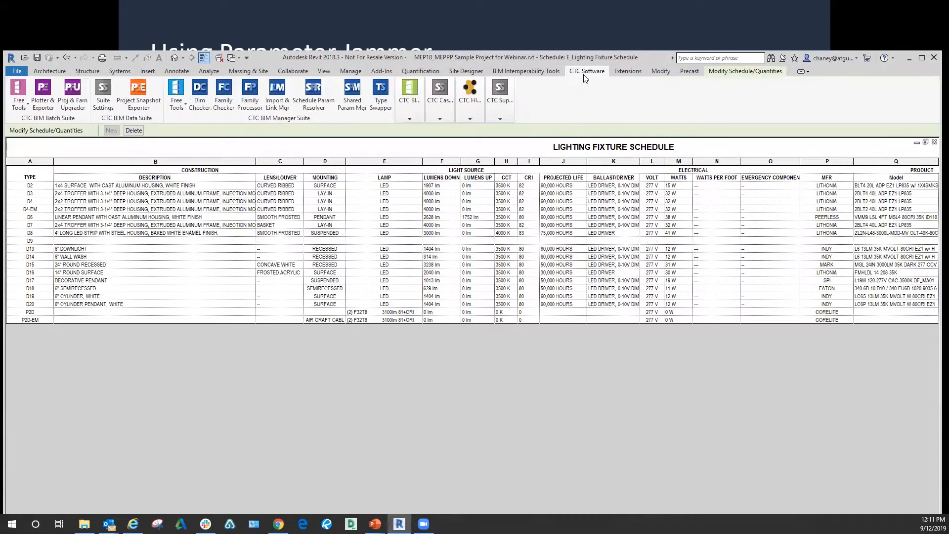
left_click(409, 119)
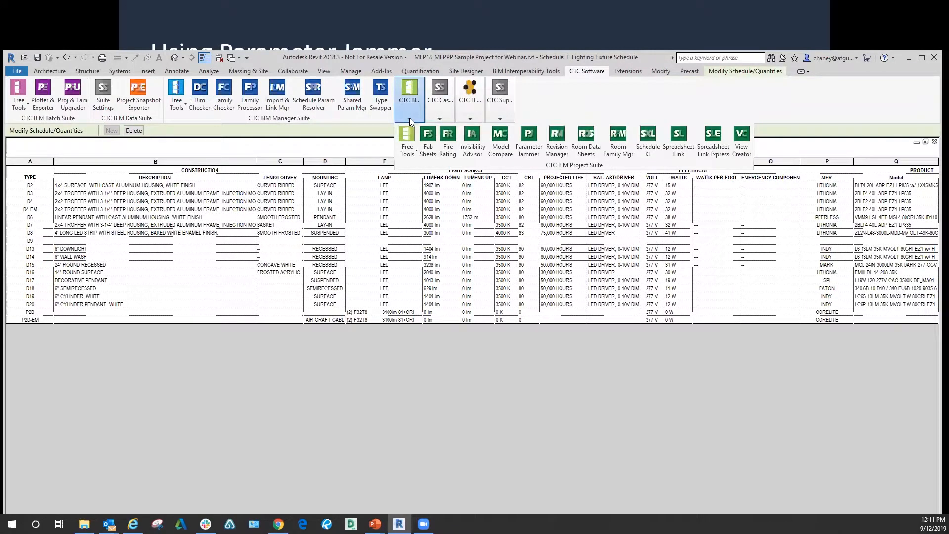
left_click(540, 142)
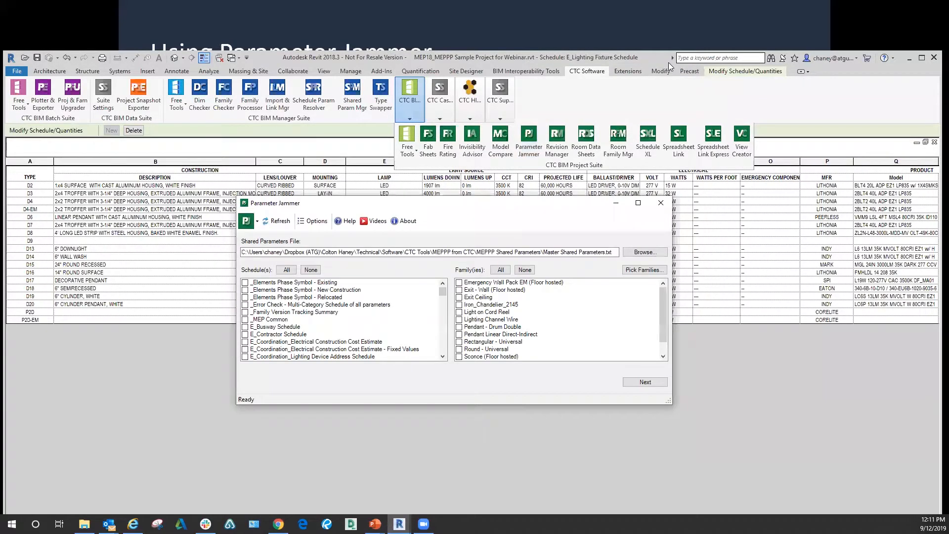
double_click(663, 57)
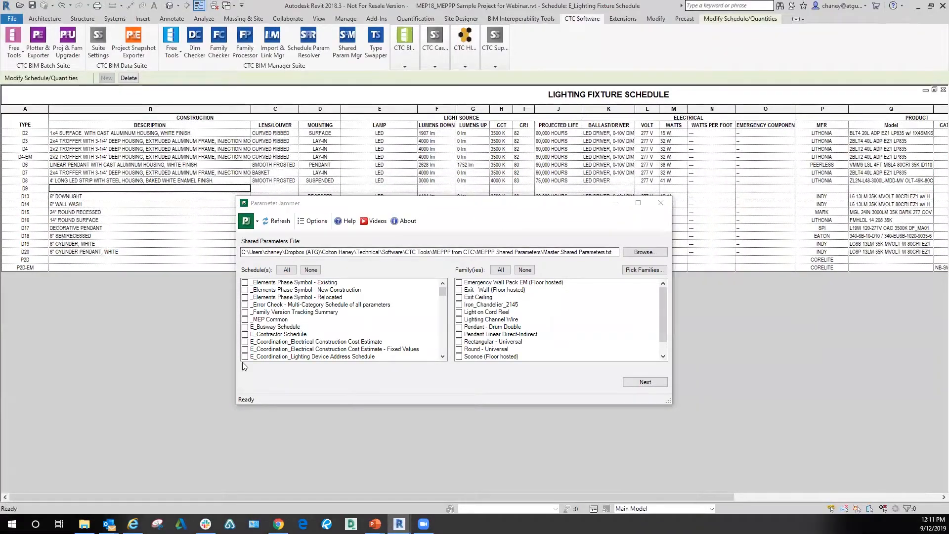
Step: Select E_Lighting Fixture Schedule as the schedule whose parameters Parameter Jammer will use
scroll(326, 318, "down", 7)
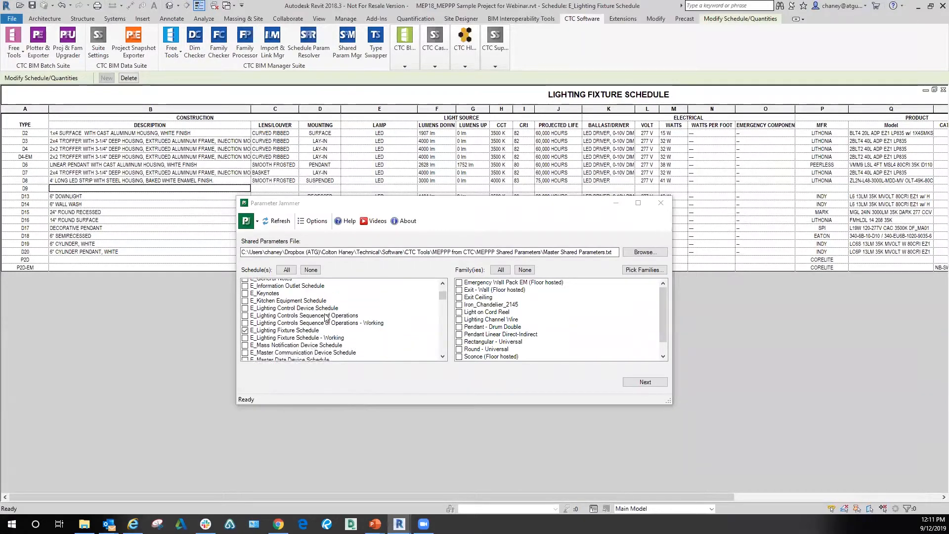
scroll(327, 317, "down", 1)
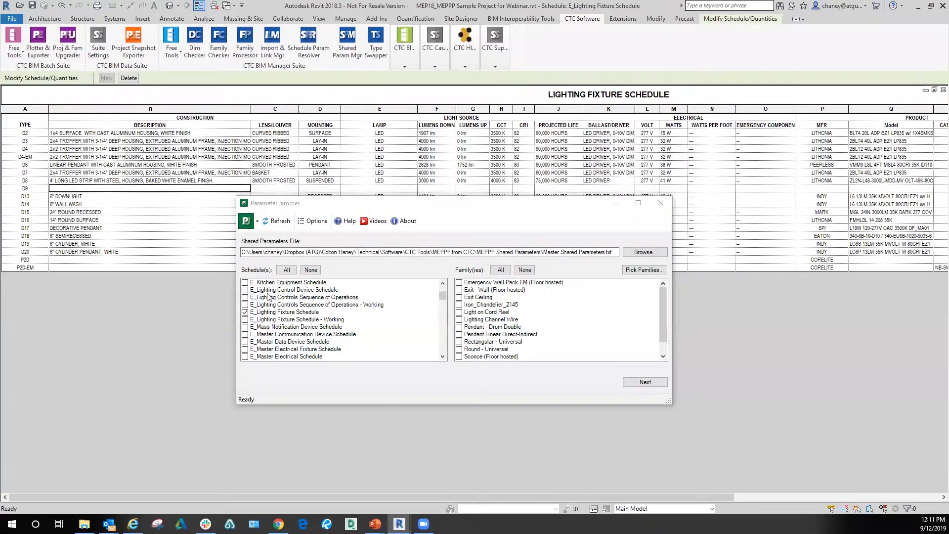
scroll(569, 333, "down", 1)
scroll(563, 333, "up", 1)
scroll(555, 311, "down", 1)
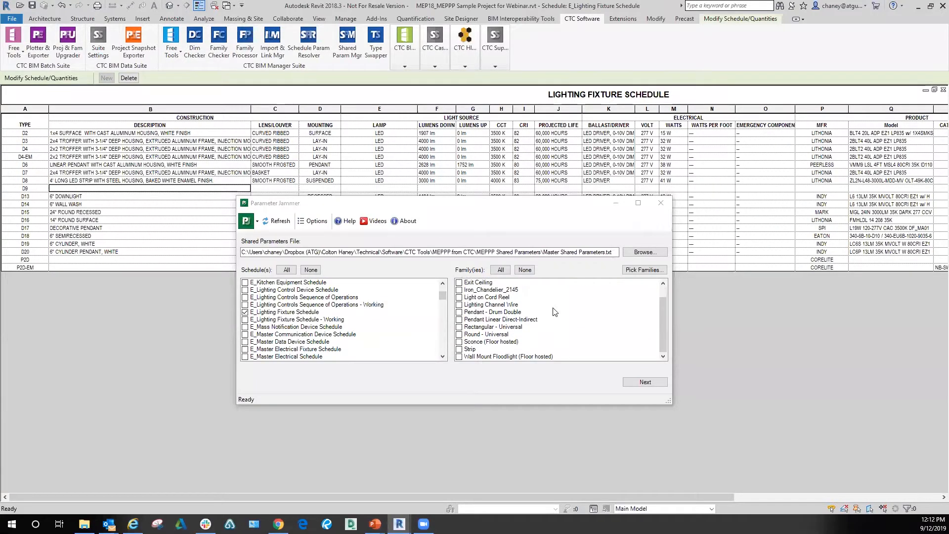
left_click(245, 314)
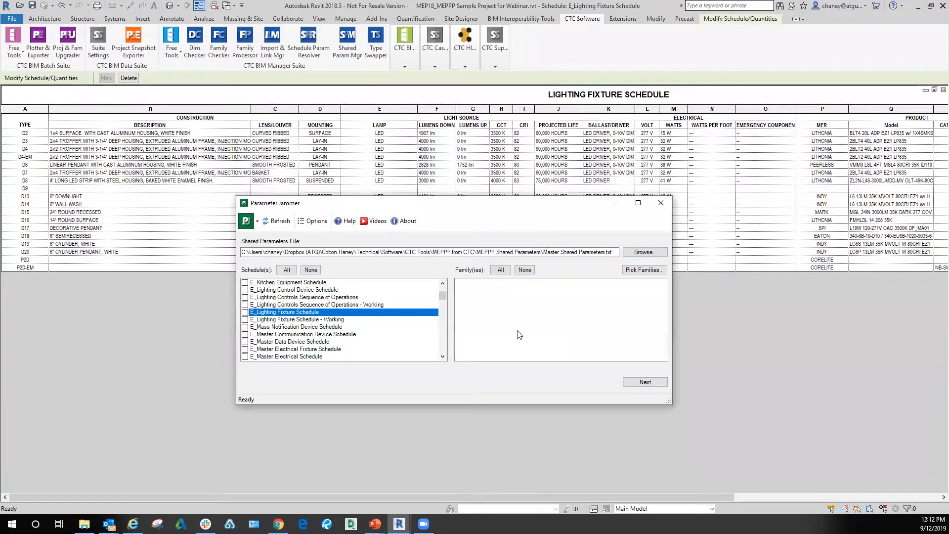
left_click(244, 312)
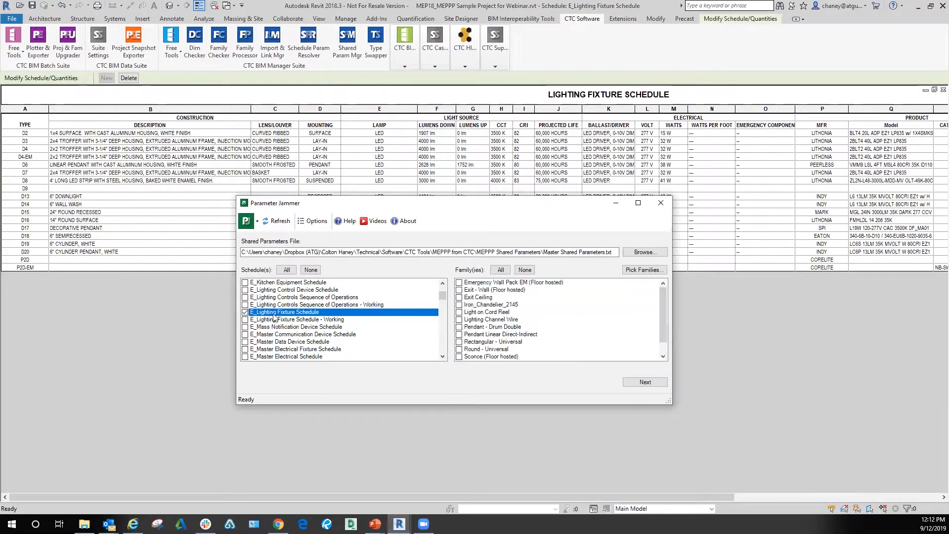
Step: Choose the Iron_Chandelier_2145 family to receive the schedule's parameters and proceed to the parameter mapping
scroll(555, 350, "up", 2)
scroll(556, 351, "down", 2)
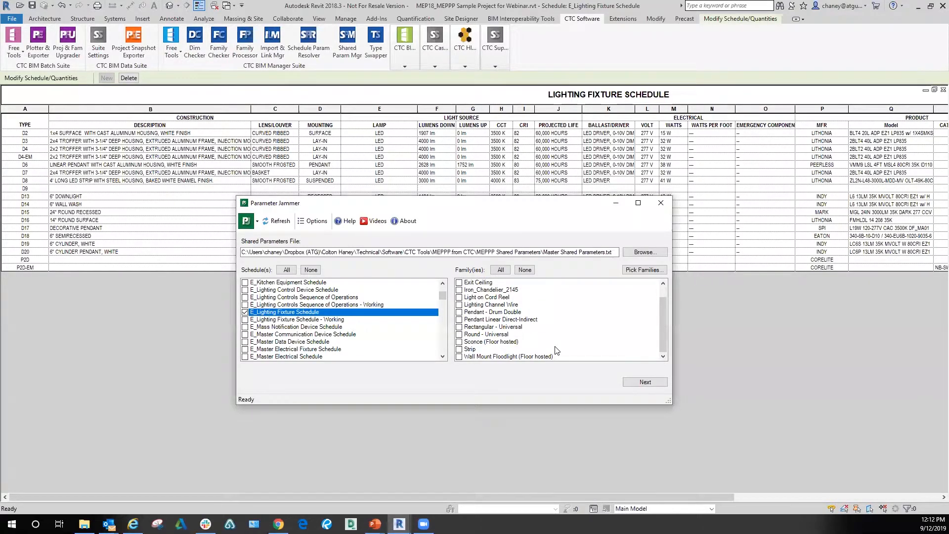
scroll(557, 351, "up", 1)
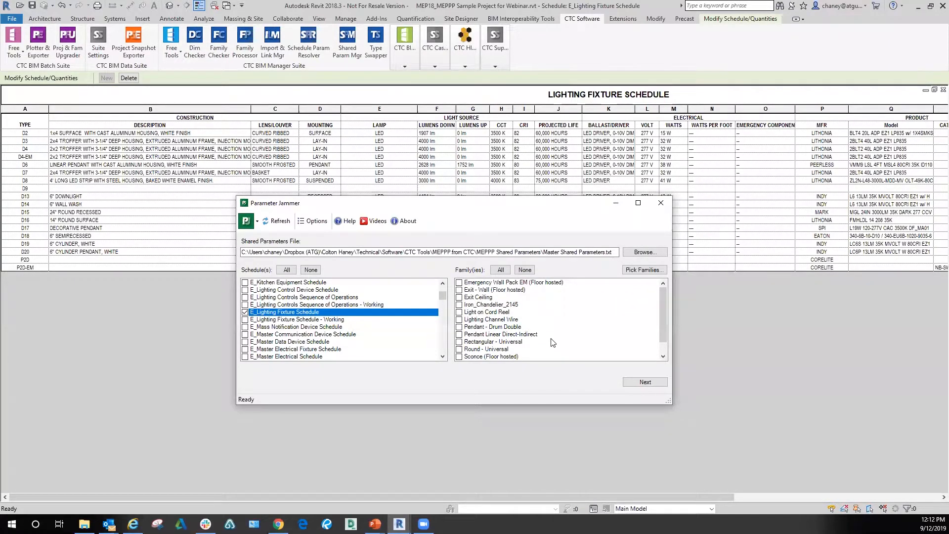
scroll(513, 346, "down", 1)
scroll(503, 355, "up", 1)
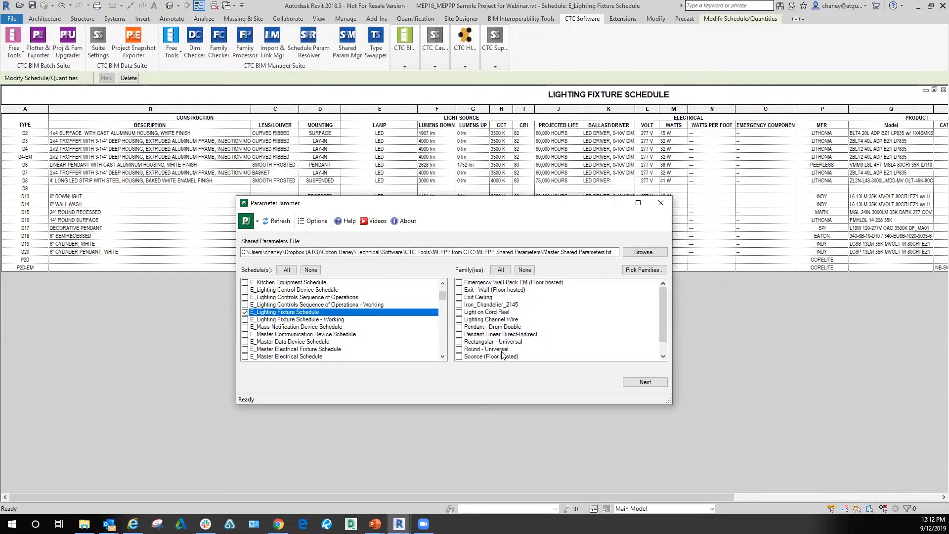
left_click(459, 305)
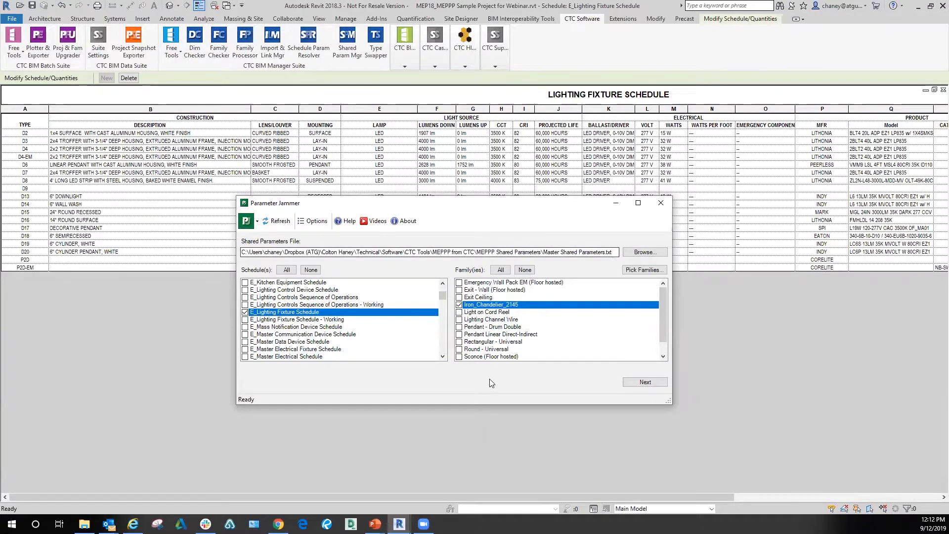
left_click(649, 383)
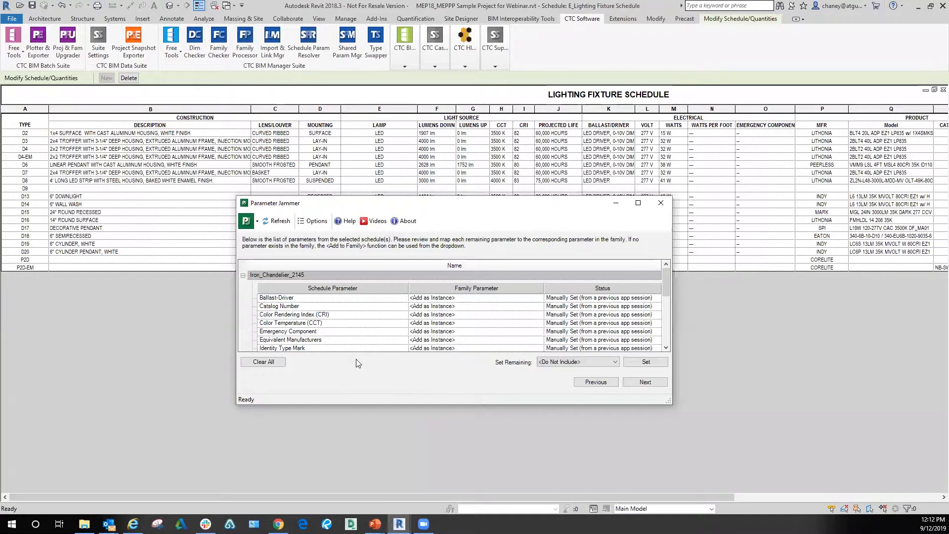
Step: Review the schedule parameters and their family mappings listed for Iron_Chandelier_2145
scroll(351, 331, "down", 5)
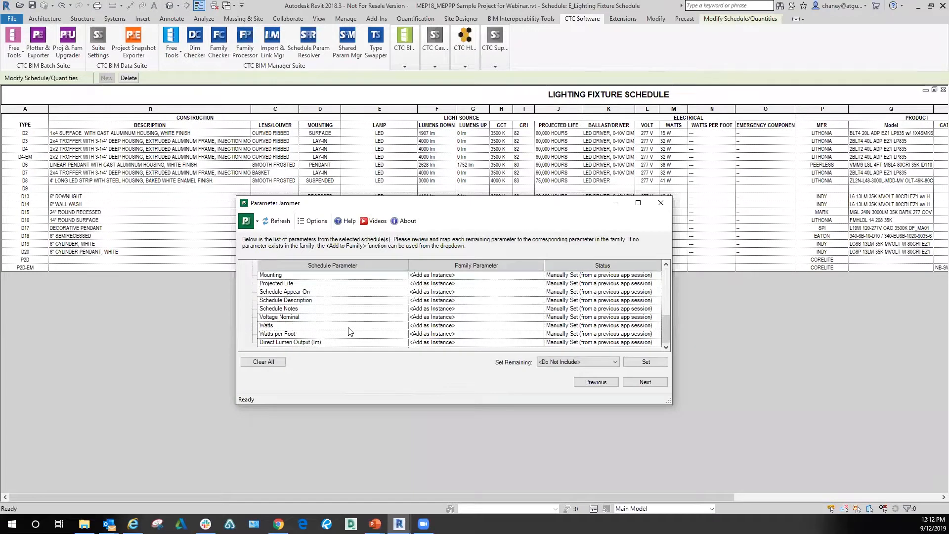
scroll(294, 330, "up", 5)
scroll(291, 327, "down", 5)
scroll(335, 336, "up", 6)
scroll(333, 314, "down", 4)
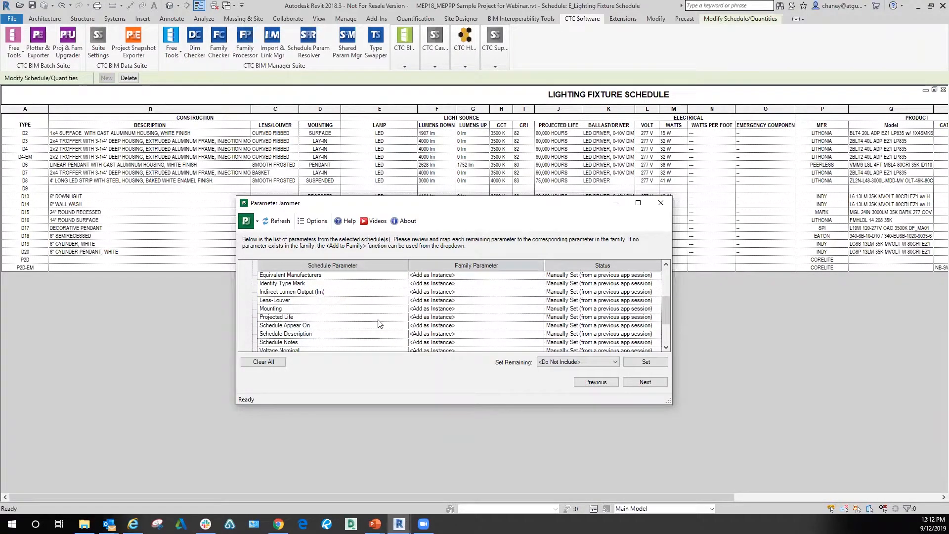
scroll(377, 324, "down", 2)
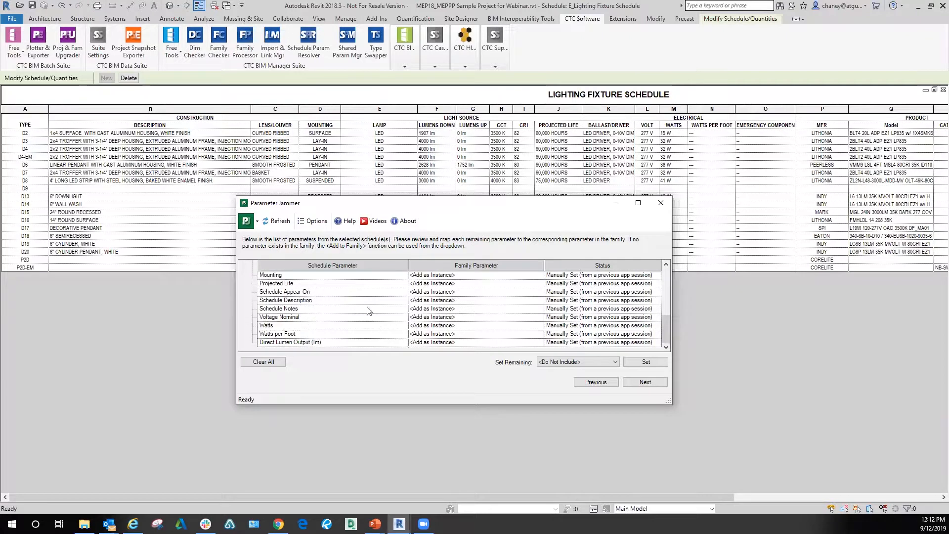
scroll(460, 327, "up", 3)
scroll(459, 327, "up", 2)
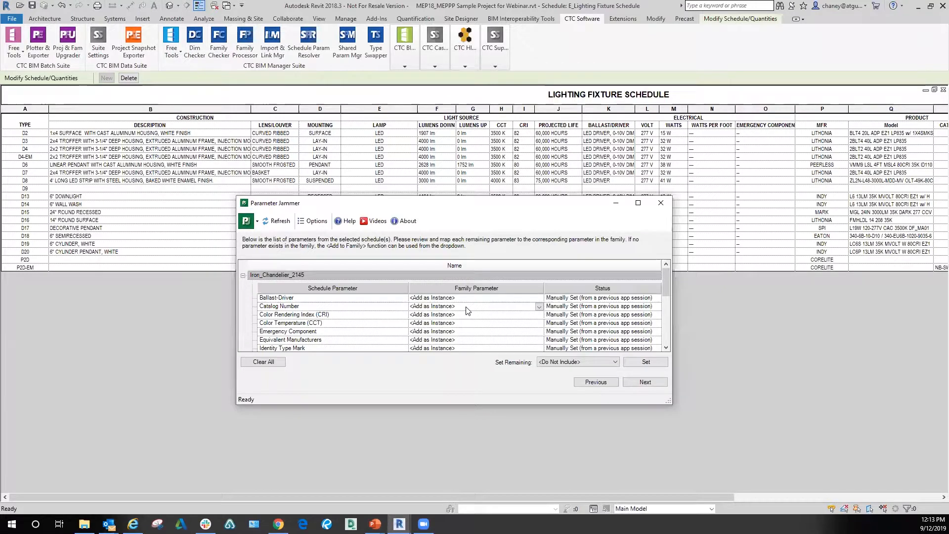
Step: Try mapping Ballast-Driver as <Add as Type> and return it to <Add as Instance>
left_click(524, 298)
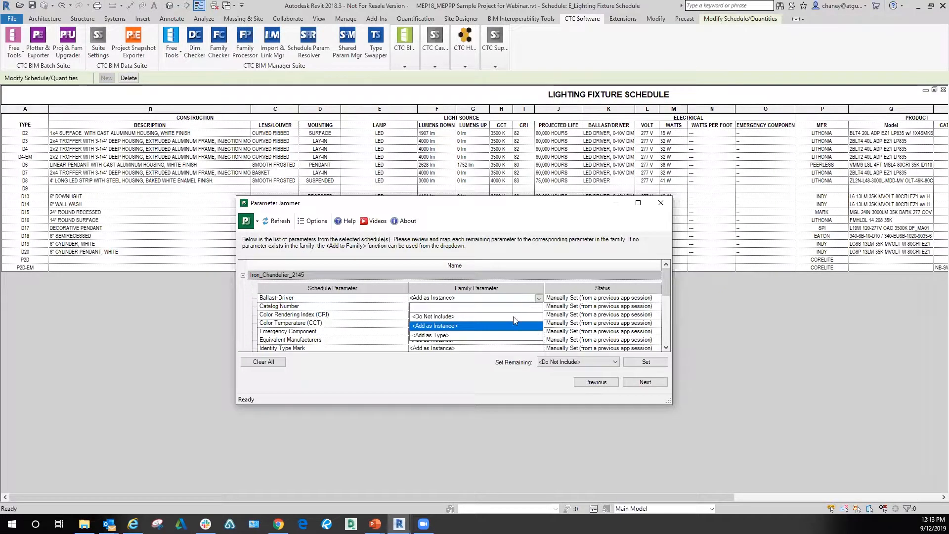
left_click(459, 336)
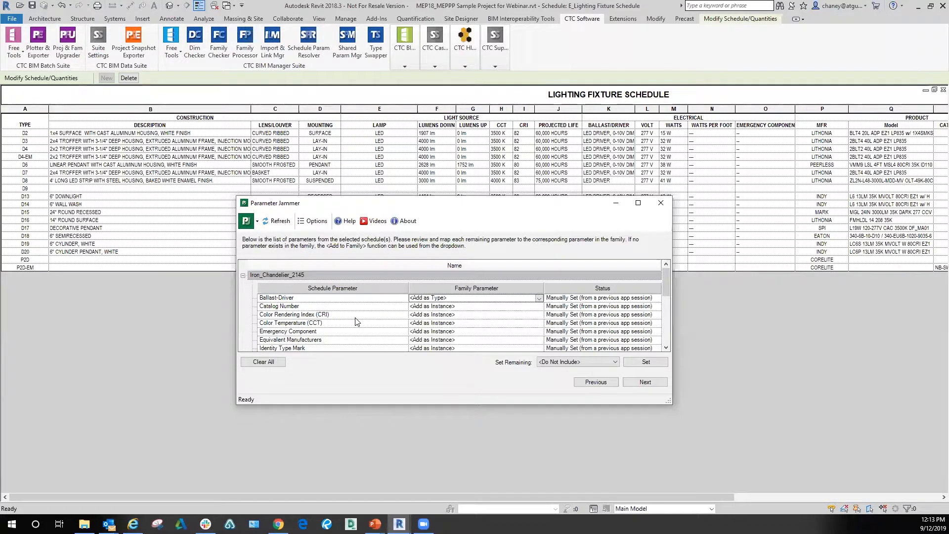
left_click(492, 300)
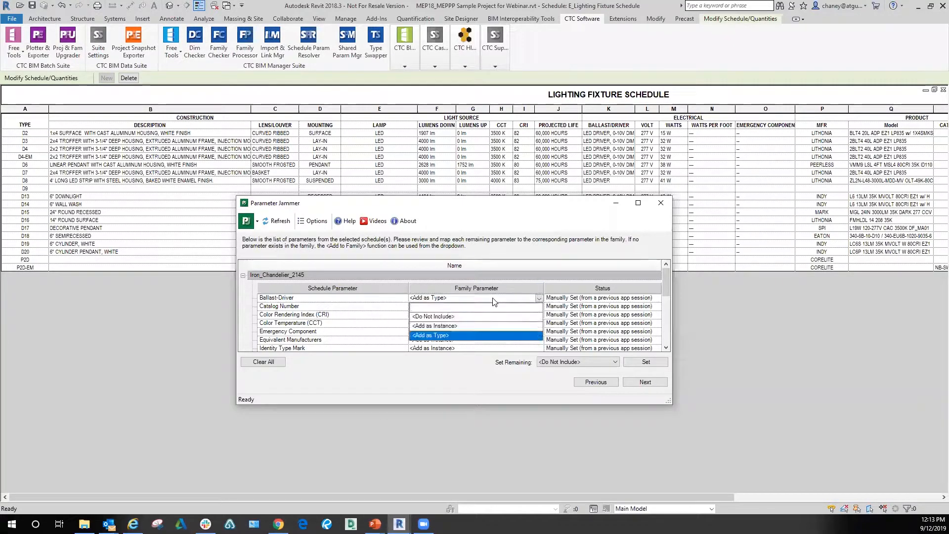
left_click(468, 324)
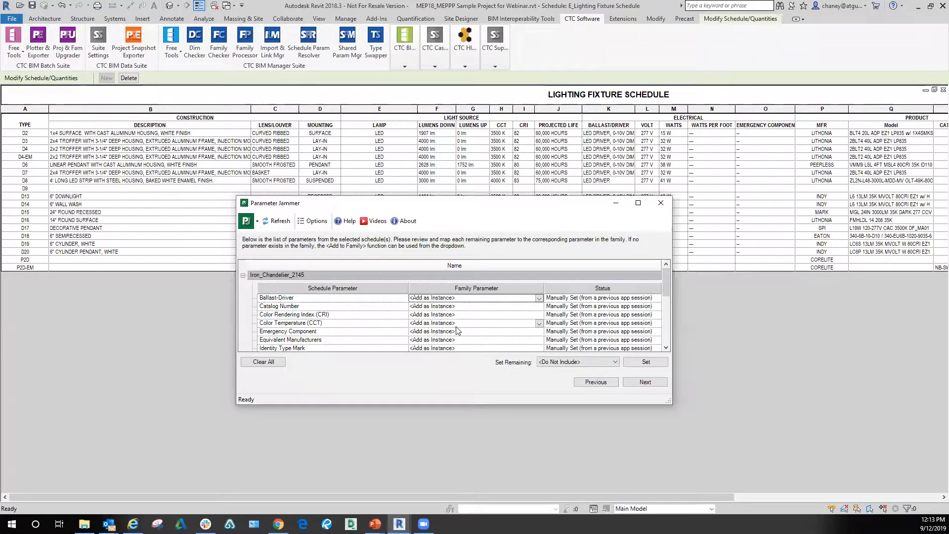
Step: Set the Ballast-Driver mapping to <Add as Instance> again and close Parameter Jammer
scroll(457, 327, "down", 1)
scroll(566, 333, "down", 1)
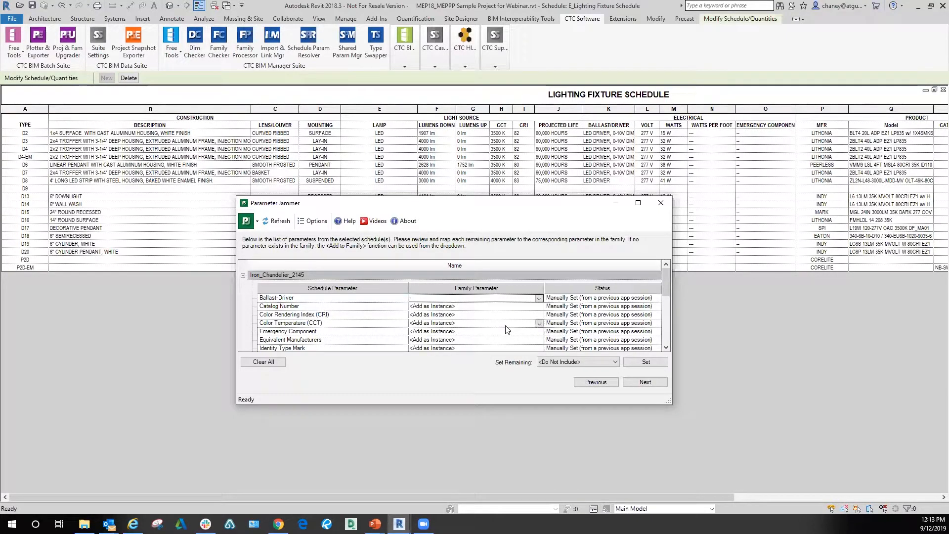
left_click(539, 298)
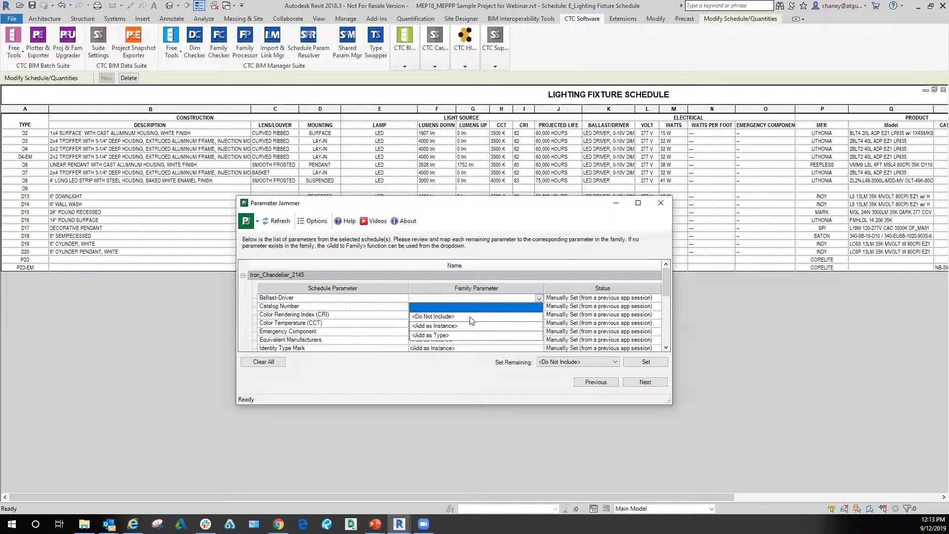
left_click(455, 327)
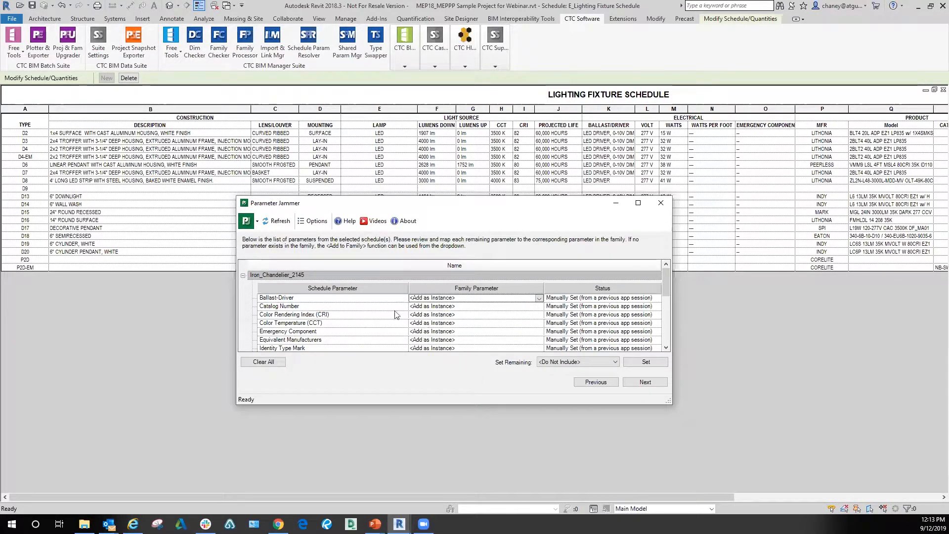
scroll(373, 320, "up", 3)
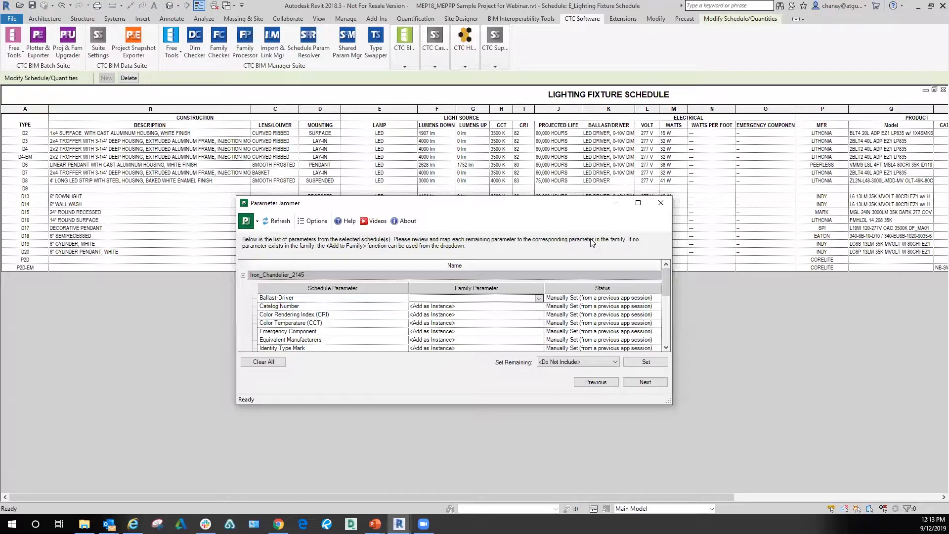
left_click(671, 207)
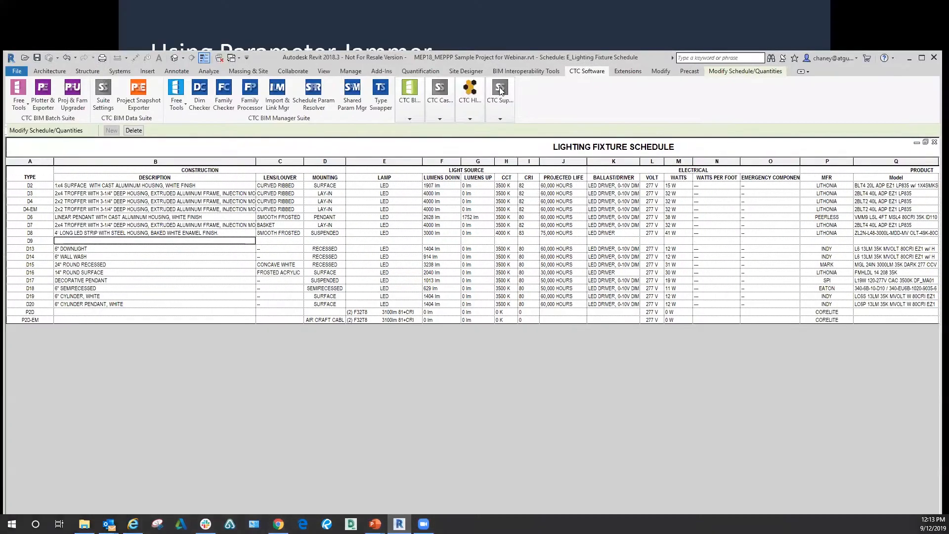
Step: Reopen Parameter Jammer, choose Iron_Chandelier_2145, proceed to its parameter mapping and maximize the Revit window behind it
left_click(411, 112)
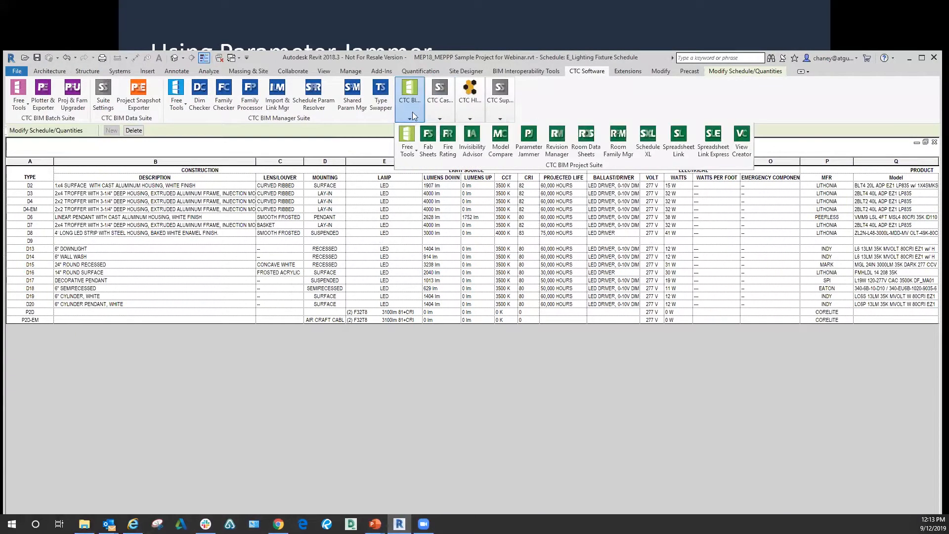
left_click(515, 140)
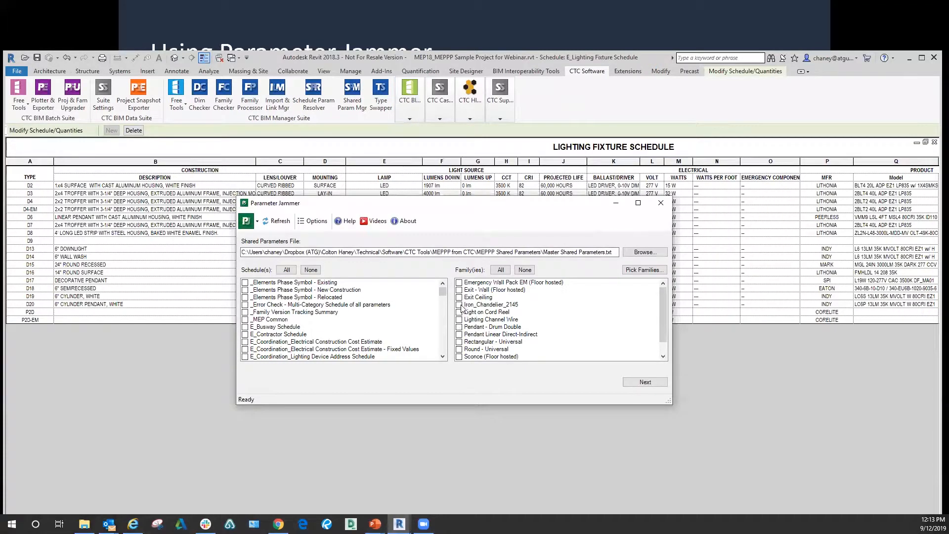
left_click(459, 305)
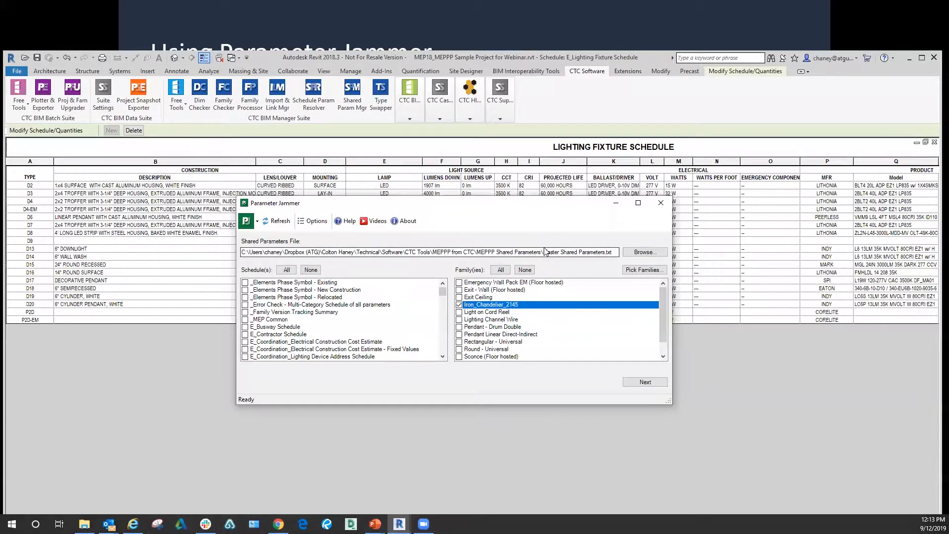
left_click(652, 383)
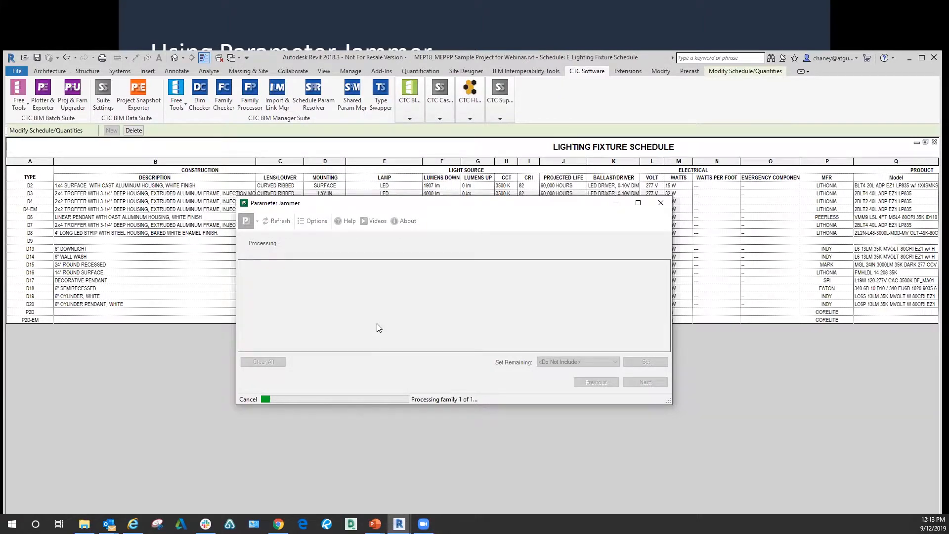
double_click(644, 55)
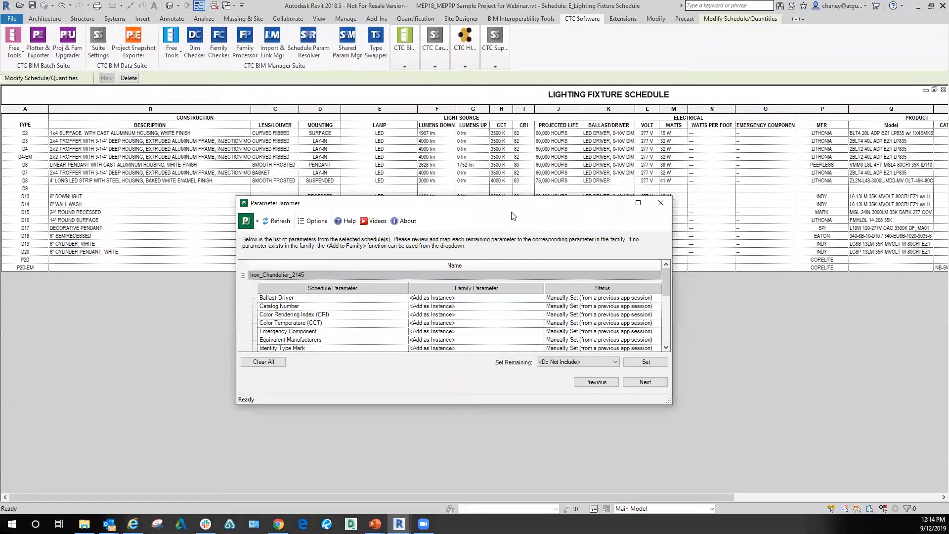
Step: Check that all schedule parameters are mapped as <Add as Instance> and add them to the Iron_Chandelier_2145 family
scroll(483, 276, "down", 3)
scroll(483, 276, "up", 3)
scroll(482, 277, "down", 1)
scroll(483, 277, "down", 3)
scroll(483, 277, "up", 4)
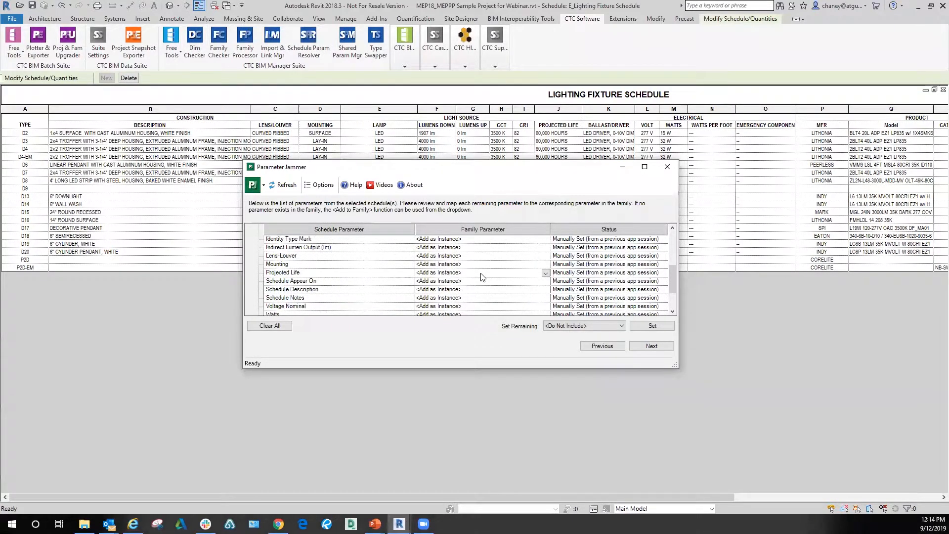
scroll(483, 277, "up", 1)
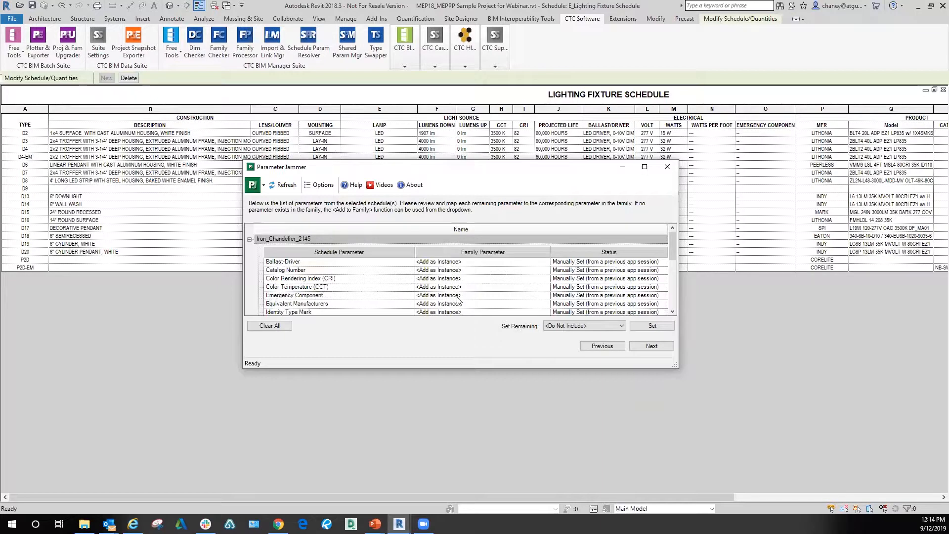
scroll(473, 298, "down", 5)
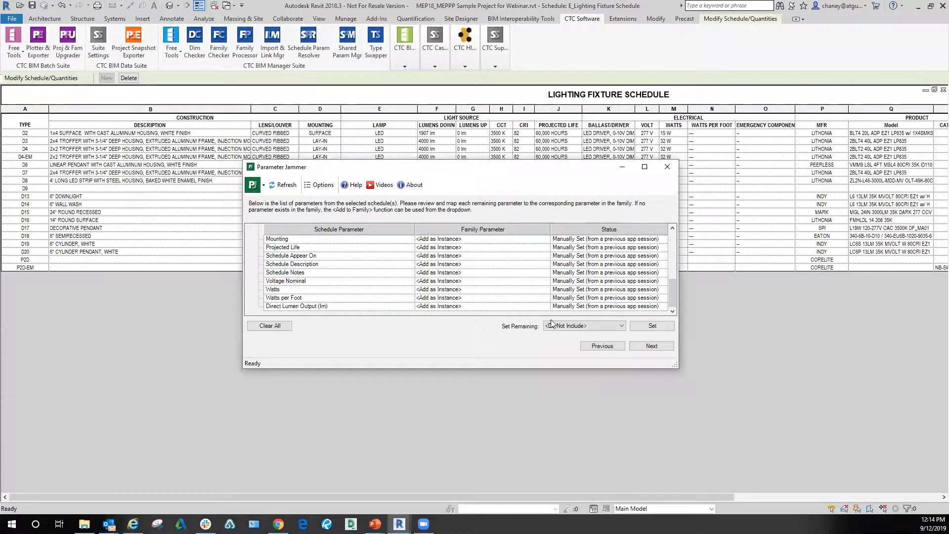
left_click(660, 346)
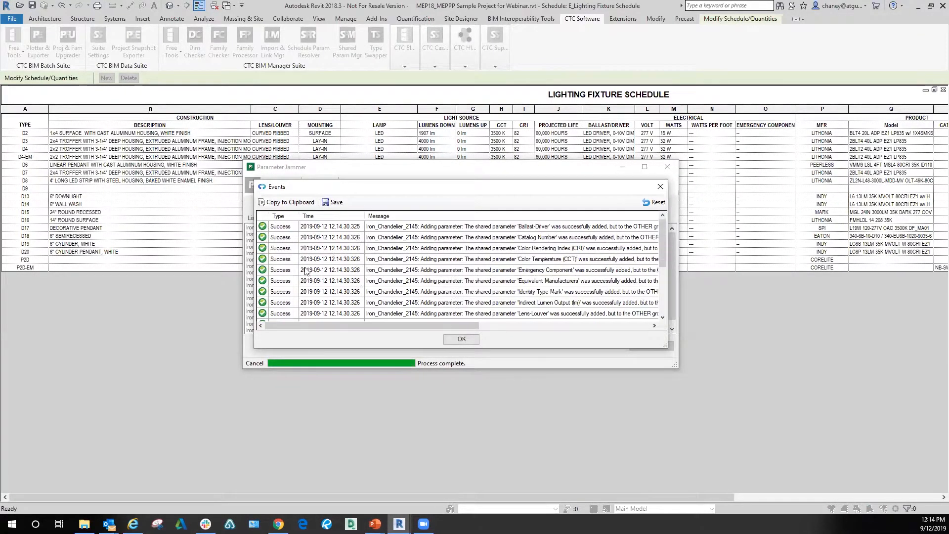
Step: Dismiss the events log, review the list of resolved shared parameters and finish Parameter Jammer
left_click(333, 202)
left_click(461, 339)
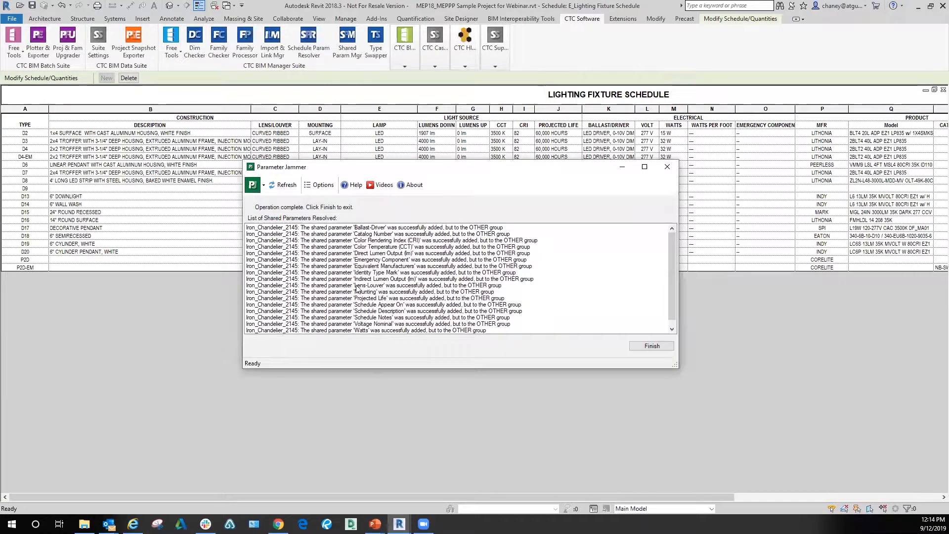
scroll(424, 257, "down", 1)
scroll(381, 288, "up", 1)
left_click(661, 347)
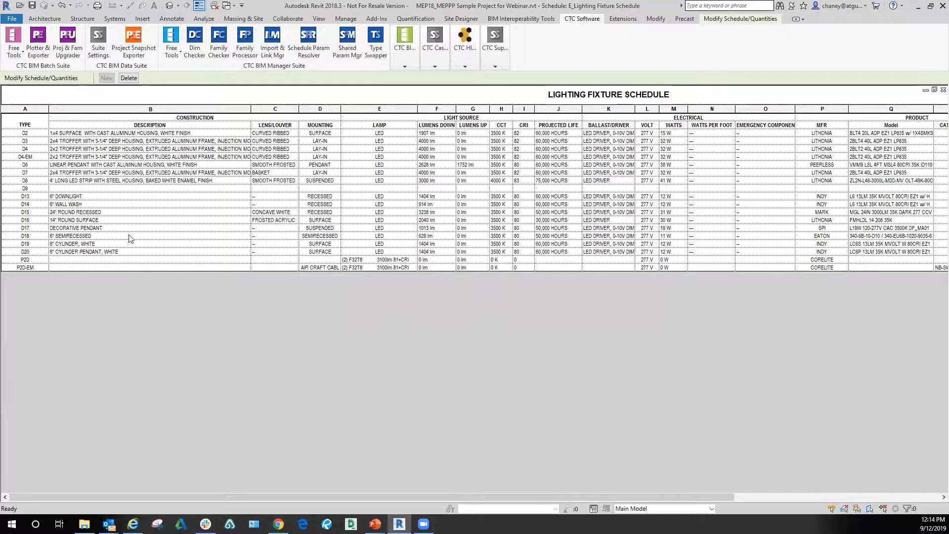
Step: Check whether the D9 and D20 description cells are editable, and discard the prompted change to the fixture type
left_click(140, 190)
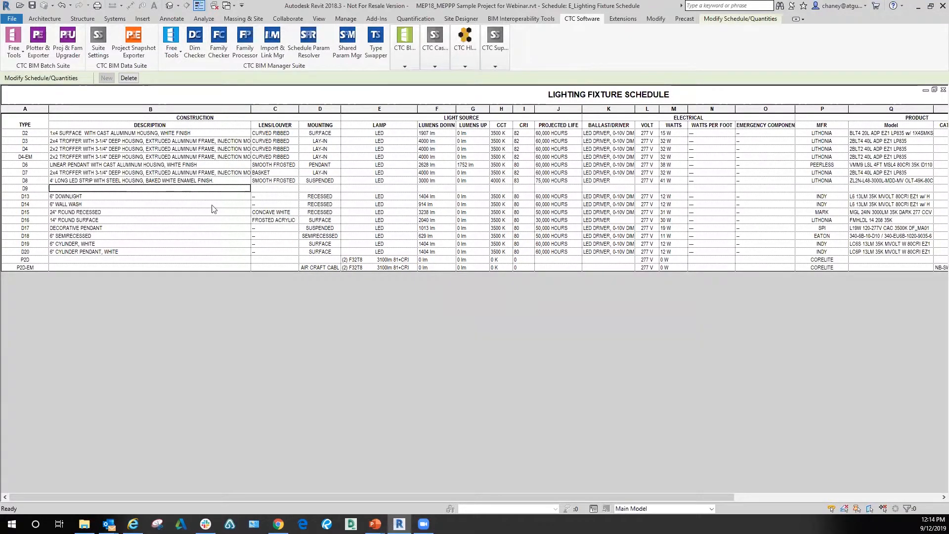
left_click(190, 251)
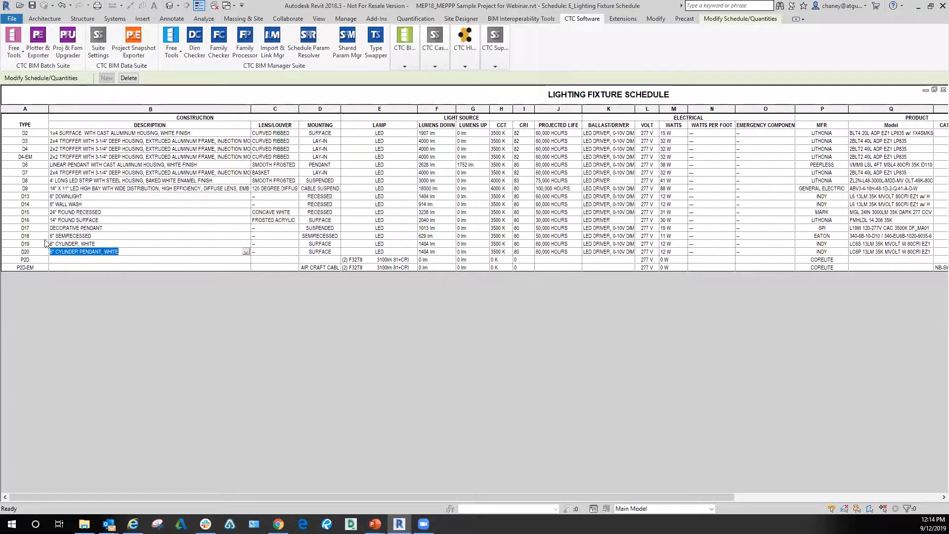
left_click(60, 189)
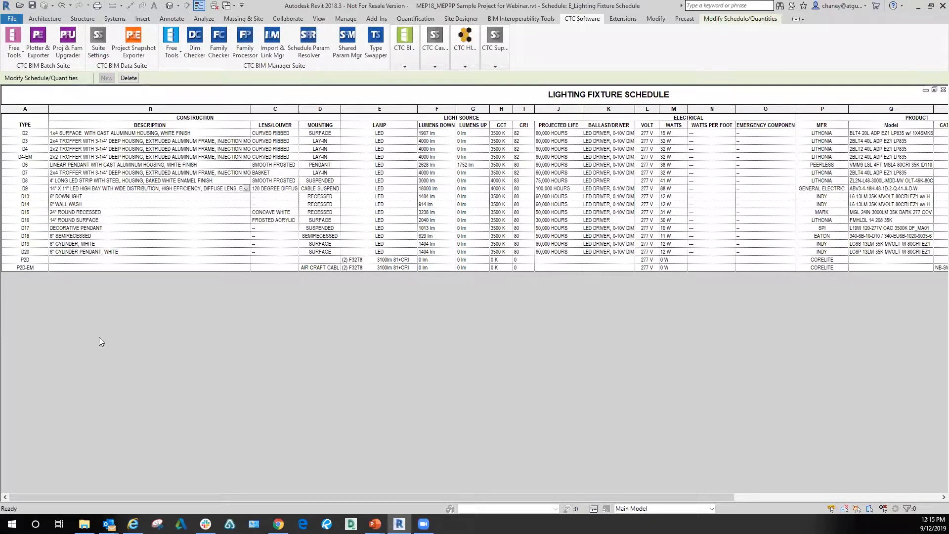
key("alt+Tab")
left_click(140, 251)
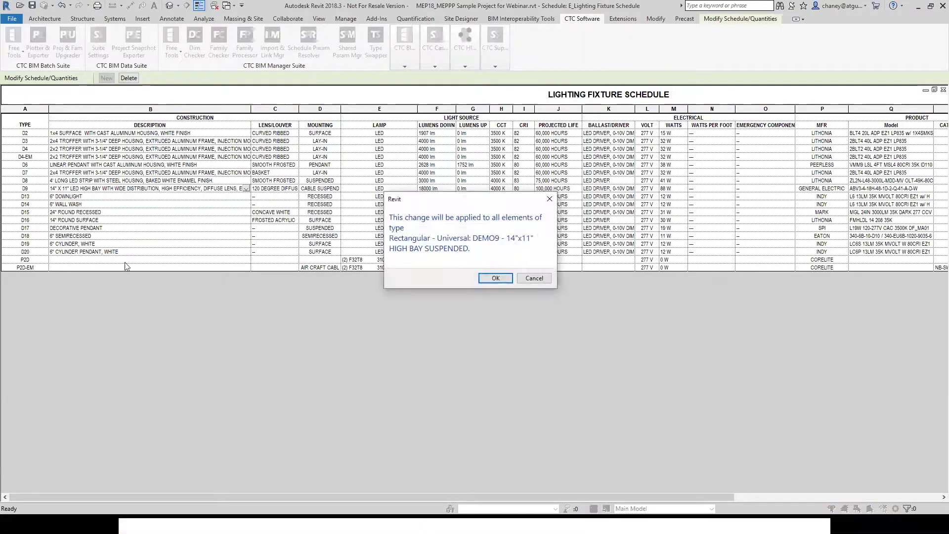
left_click(550, 198)
Step: Check the P2D-EM row's description cell and inspect the undo history without undoing anything
left_click(139, 269)
left_click(247, 268)
left_click(219, 339)
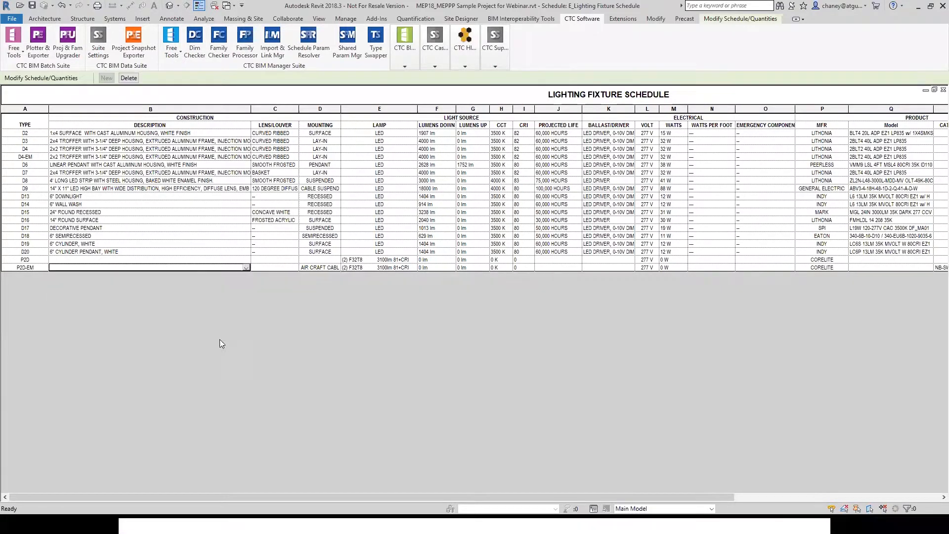
left_click(71, 5)
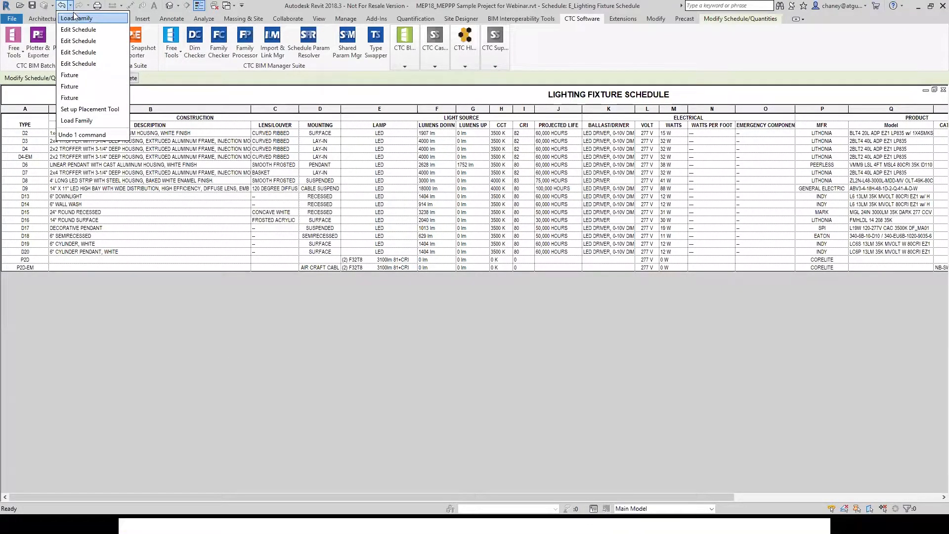
left_click(176, 343)
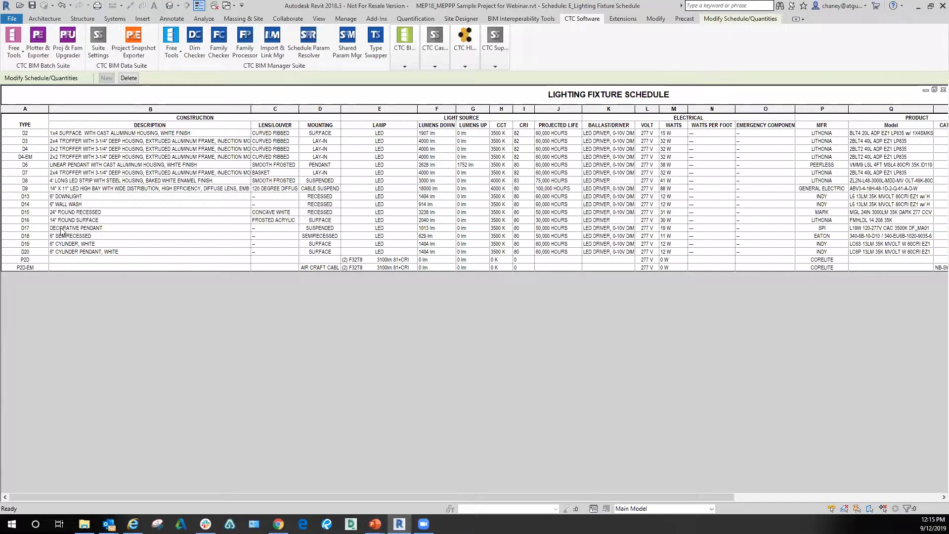
Step: Try to highlight the D9 row's fixture in the model, allowing a search through the closed views
left_click(44, 189)
left_click(44, 188)
key("Escape")
left_click(735, 20)
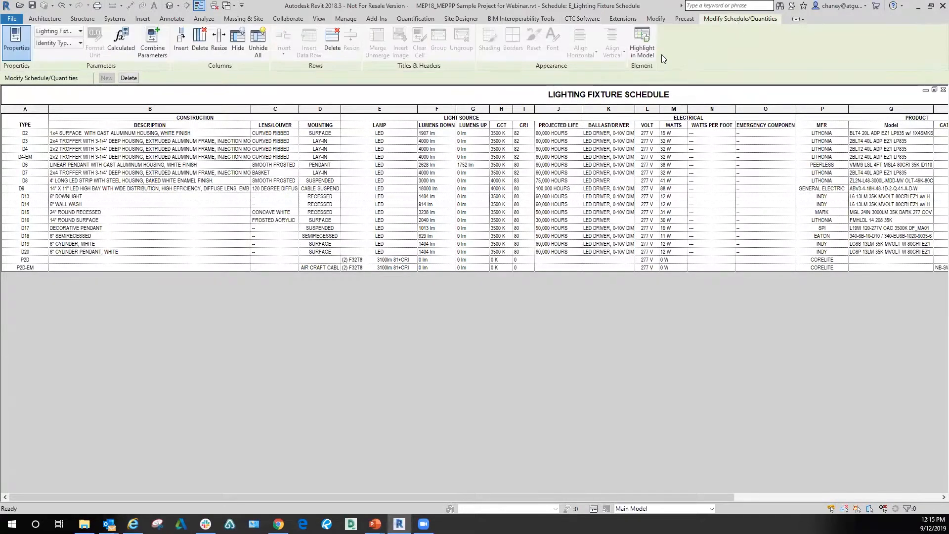
left_click(656, 50)
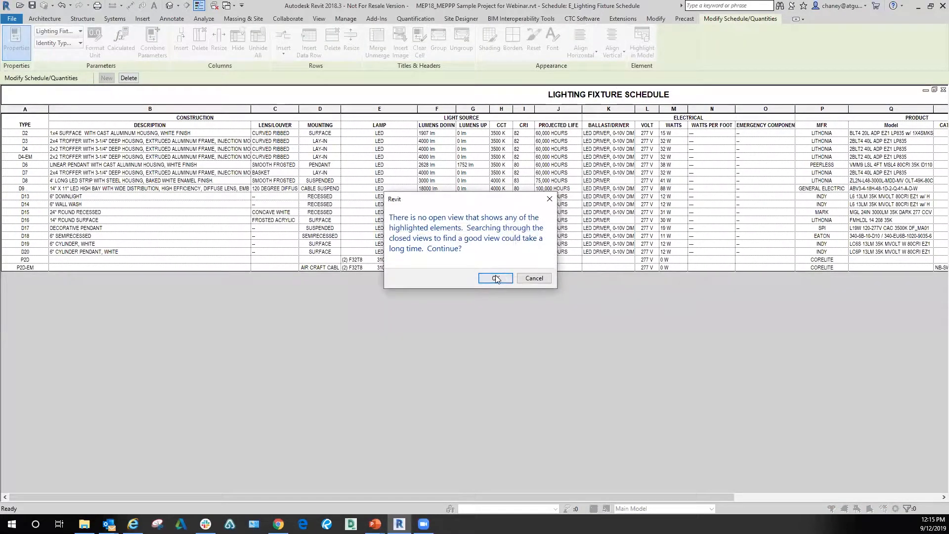
left_click(492, 278)
key("Escape")
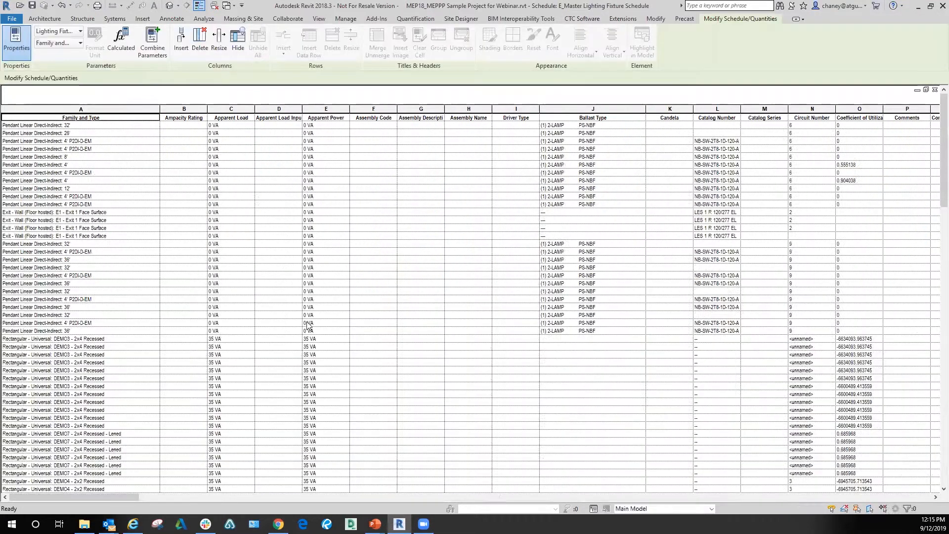
Step: Enter LF in the Schedule Ap... column of the first Iron_Chandelier_2145 row in the master lighting fixture schedule
scroll(331, 355, "down", 20)
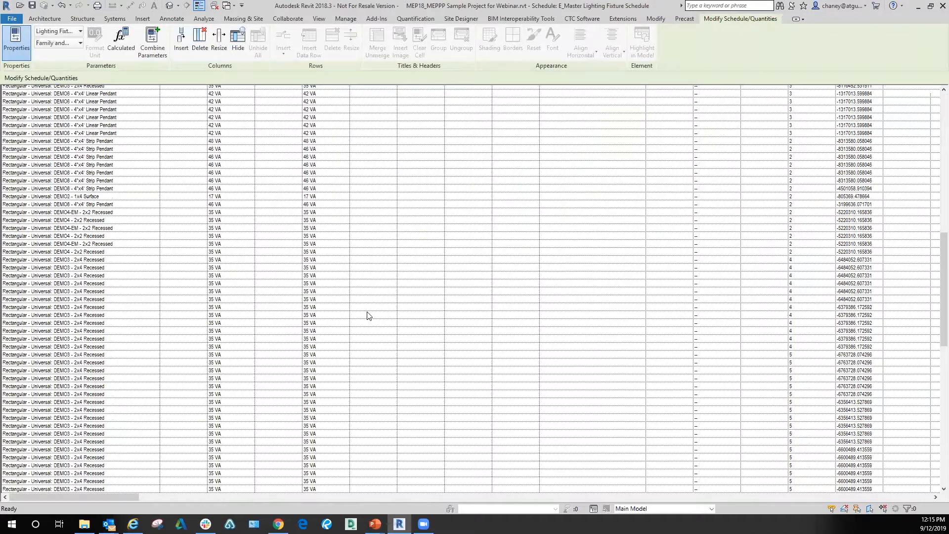
scroll(368, 316, "down", 15)
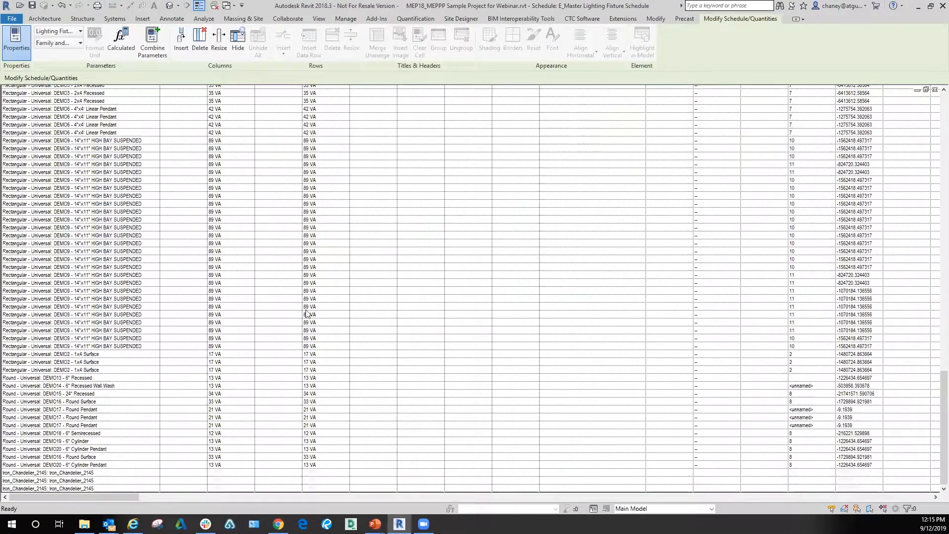
left_click_drag(132, 497, 753, 493)
left_click(577, 473)
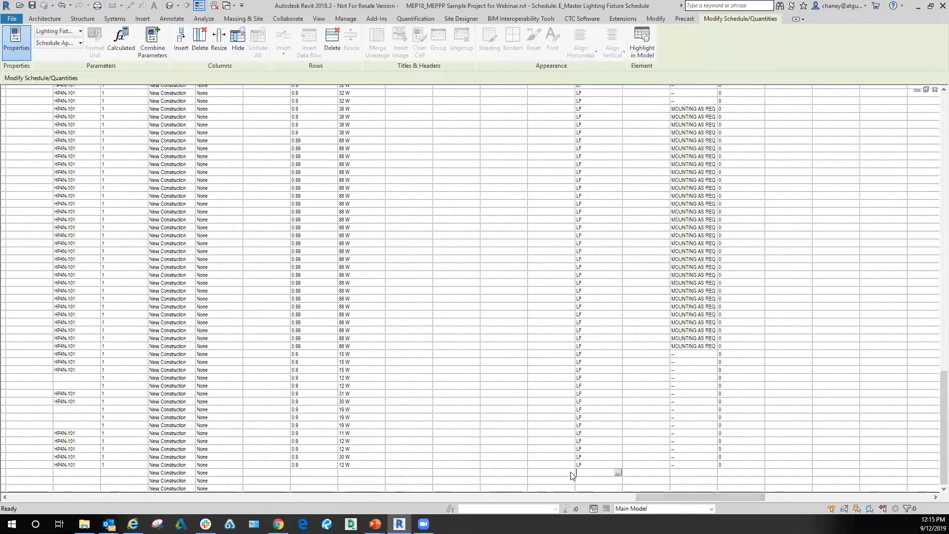
key("Return")
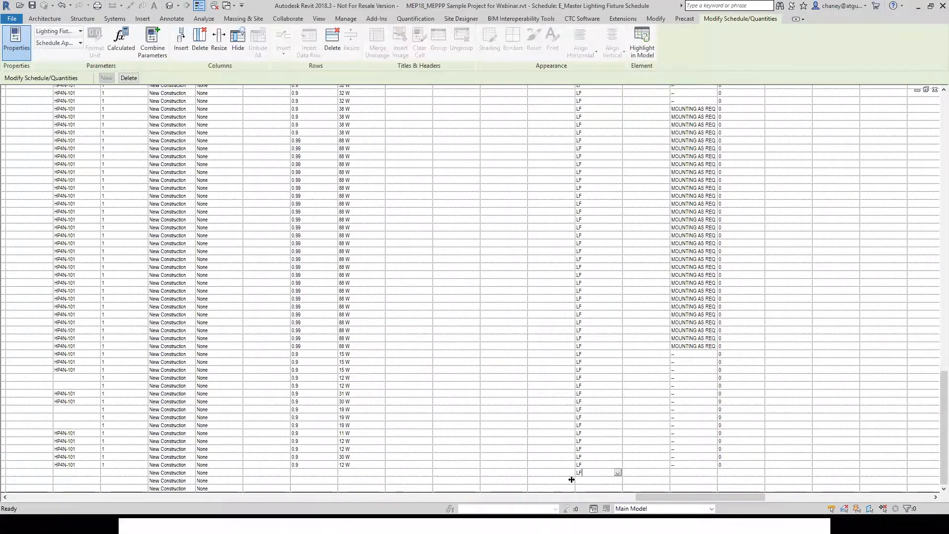
left_click(595, 482)
left_click(442, 384)
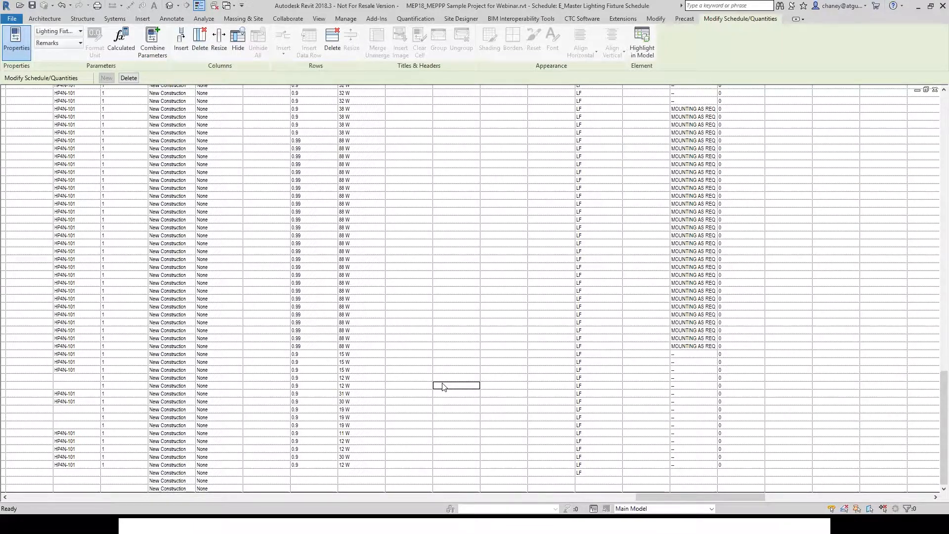
Step: Highlight the D9 row's fixture in the model from the lighting fixture schedule, and return to the schedule
key("ctrl+Tab")
left_click(115, 191)
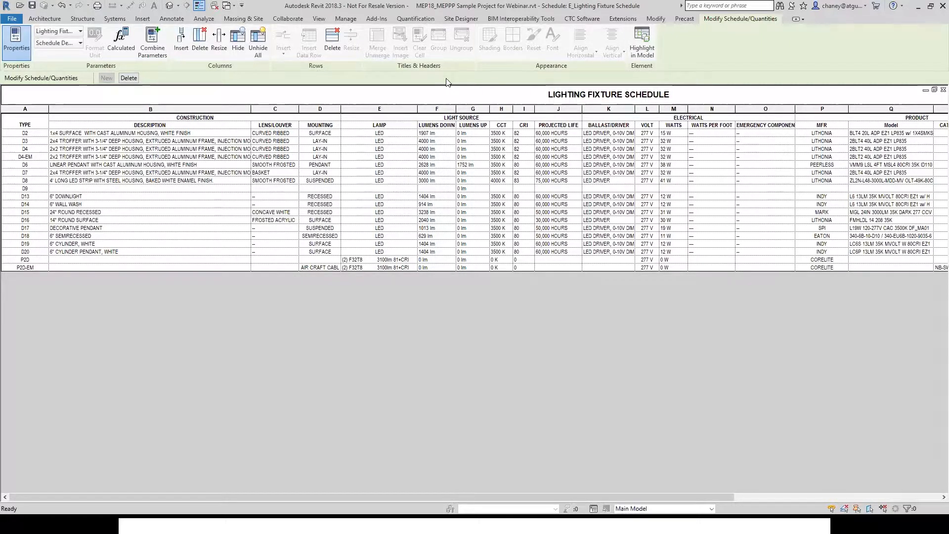
left_click(652, 53)
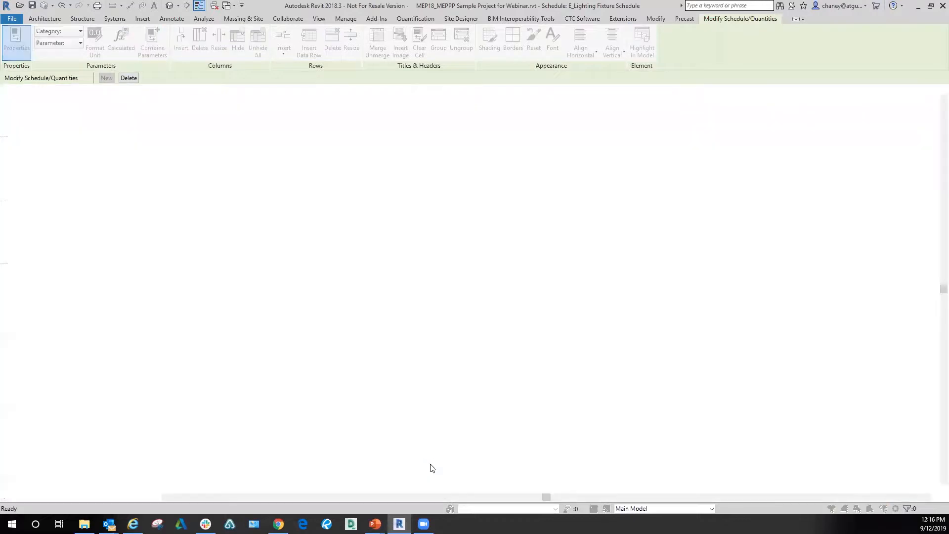
left_click(742, 424)
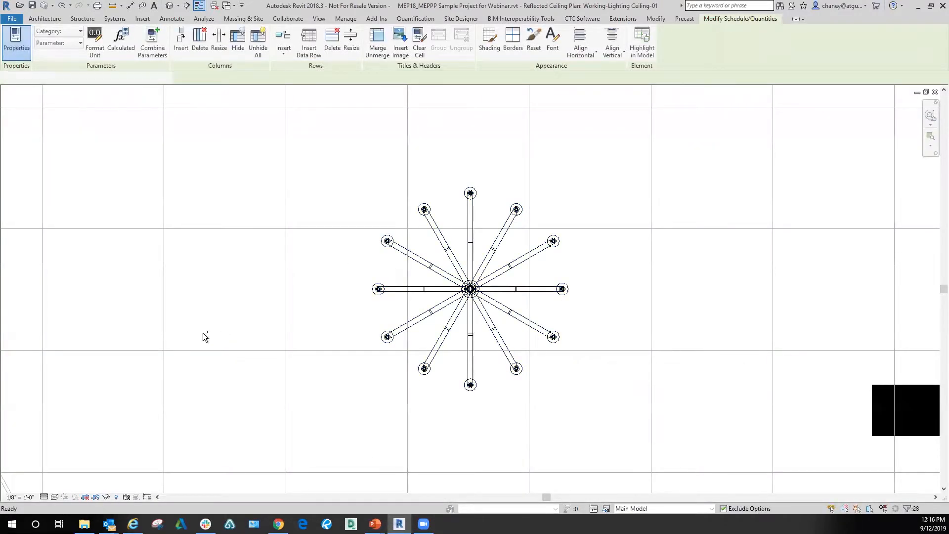
key("ctrl+Tab")
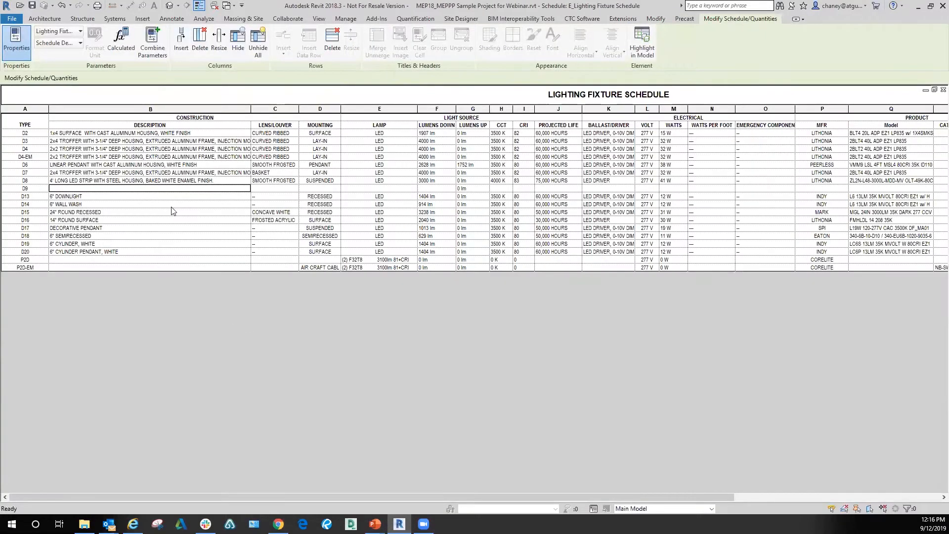
Step: Set the D9 row's description to Iron Chandelier and apply the change to all elements of the type
key("Escape")
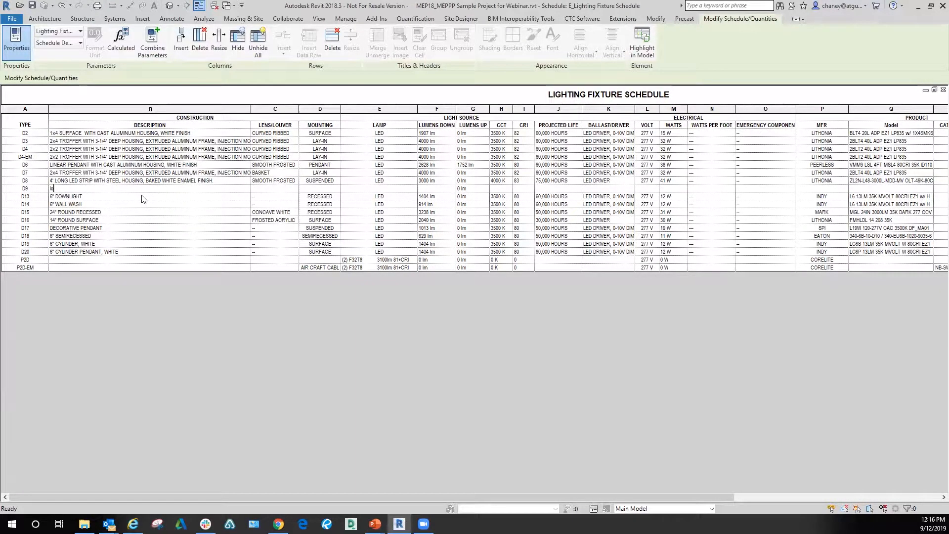
type("on Chandelier")
key("Return")
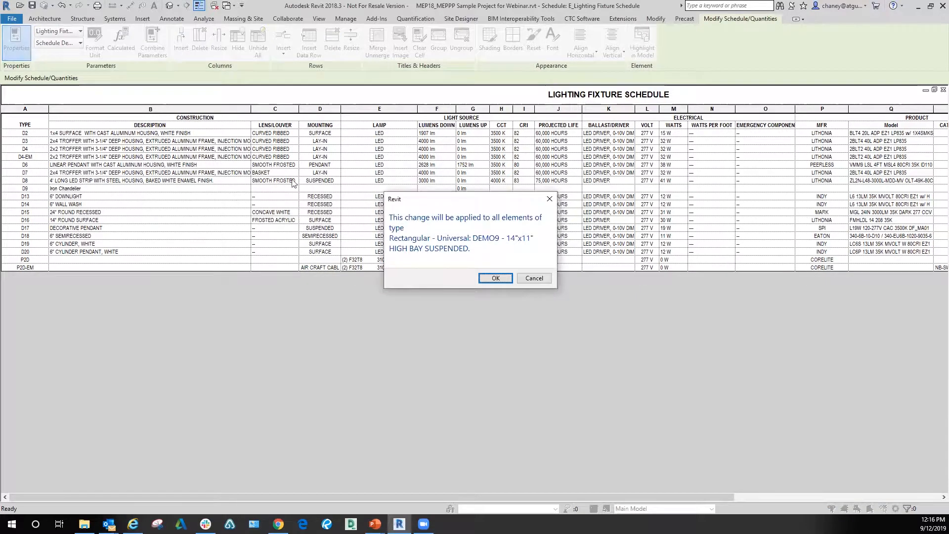
left_click(495, 278)
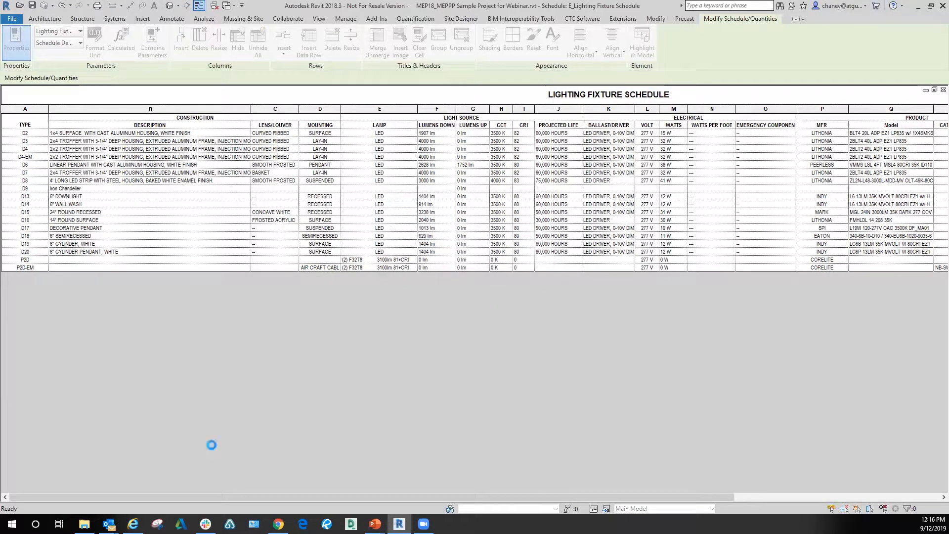
Step: Set the D9 row's mounting to Ceiling and apply the change to all elements of the type
left_click(238, 197)
left_click(118, 189)
left_click(265, 189)
left_click(308, 188)
type("Ceiling")
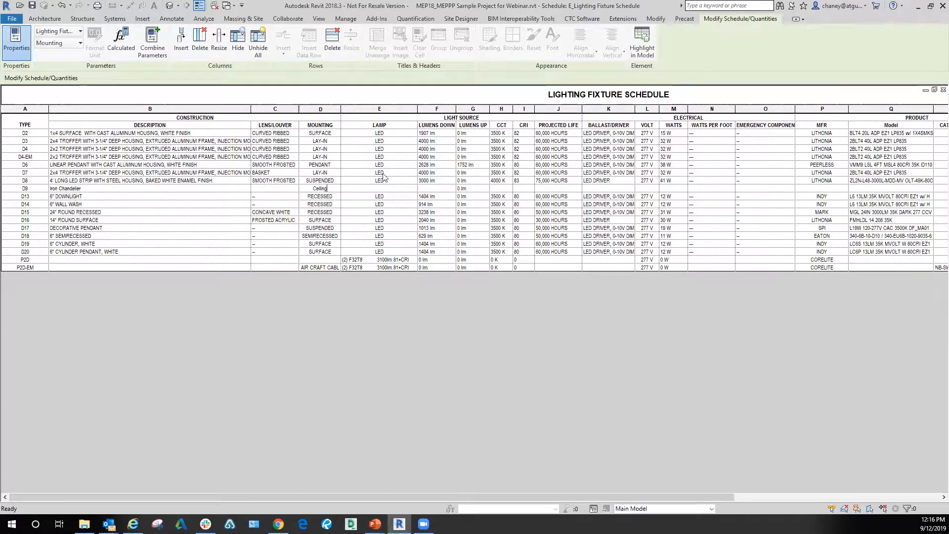
left_click(399, 192)
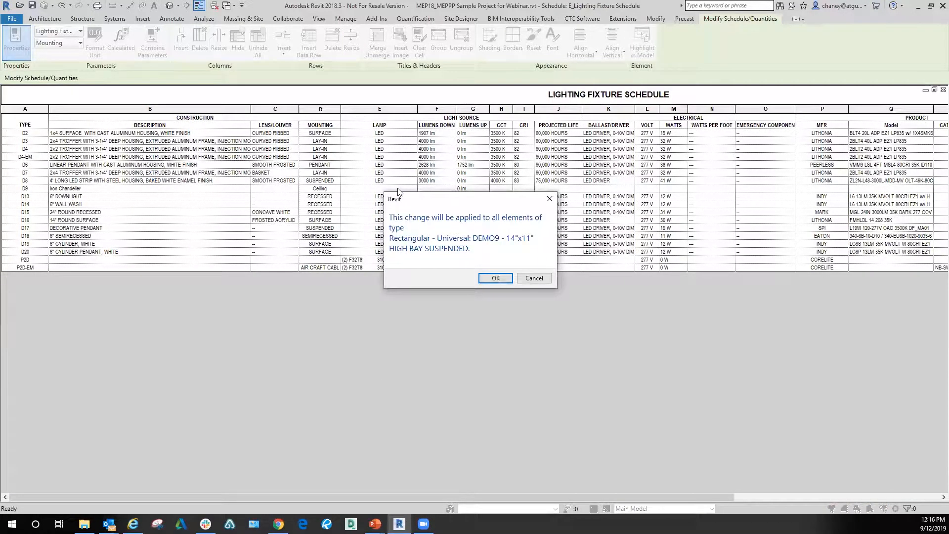
left_click(484, 279)
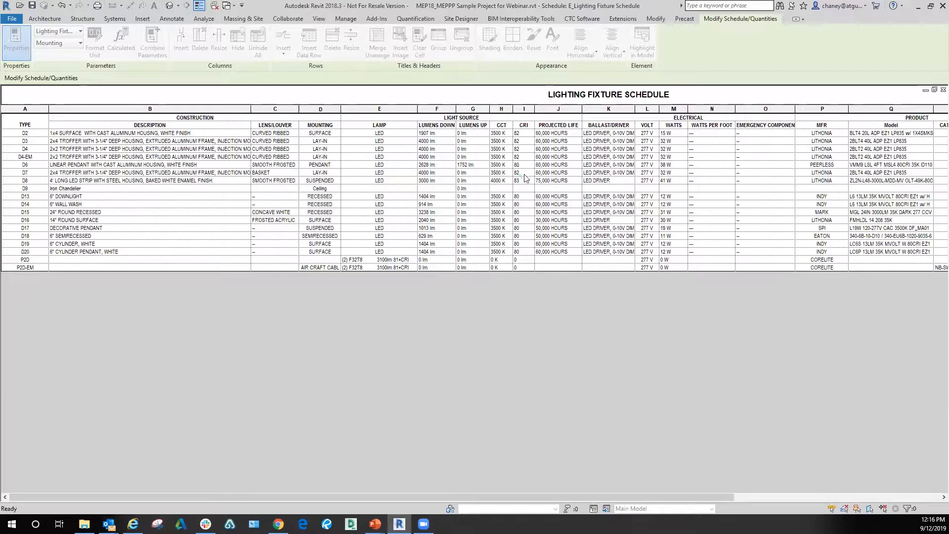
Step: Check whether the D9 row's lens, lamp, lumens, CCT, CRI and projected life cells are editable
left_click(556, 189)
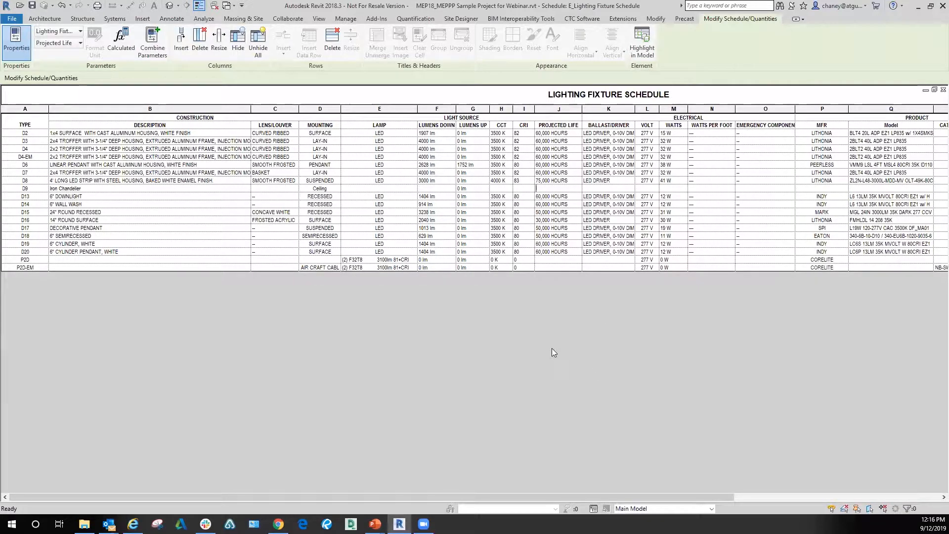
left_click(267, 190)
left_click(351, 190)
left_click(445, 190)
left_click(502, 190)
left_click(527, 189)
left_click(557, 189)
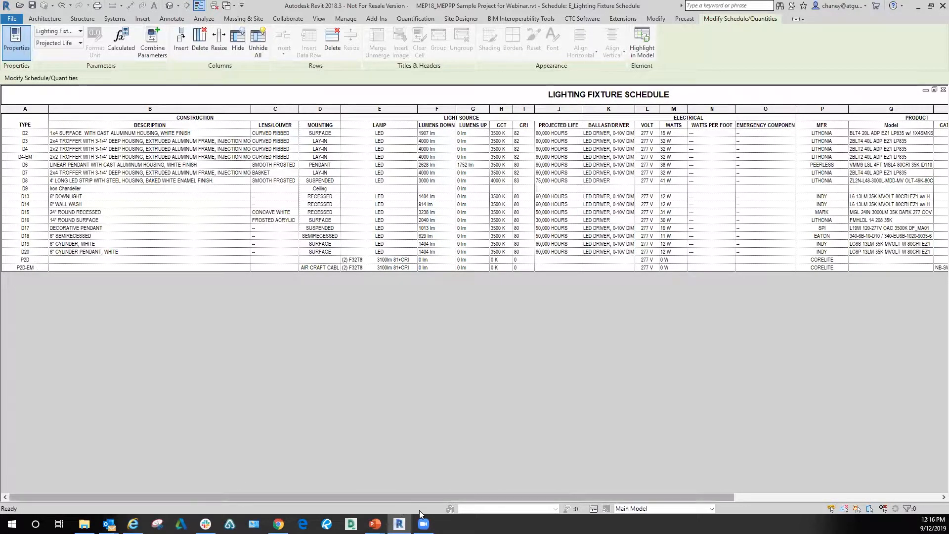
Step: Check whether the remaining cells of the D9 row, including Model, are editable
left_click_drag(418, 499, 776, 168)
left_click(794, 185)
left_click(742, 189)
left_click(700, 190)
left_click(633, 189)
left_click_drag(637, 496, 95, 365)
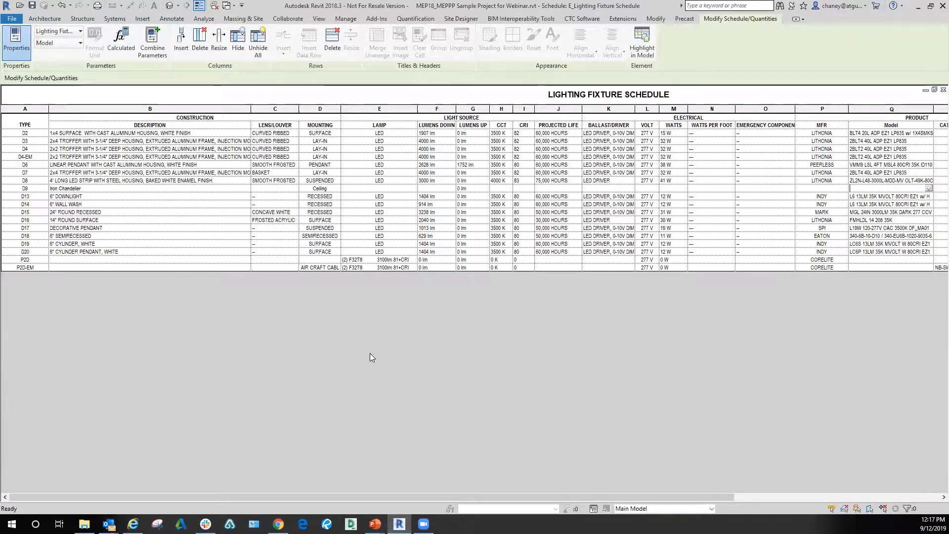
Step: Switch to the PowerPoint presentation on using Parameter Jammer
left_click(375, 524)
left_click(381, 483)
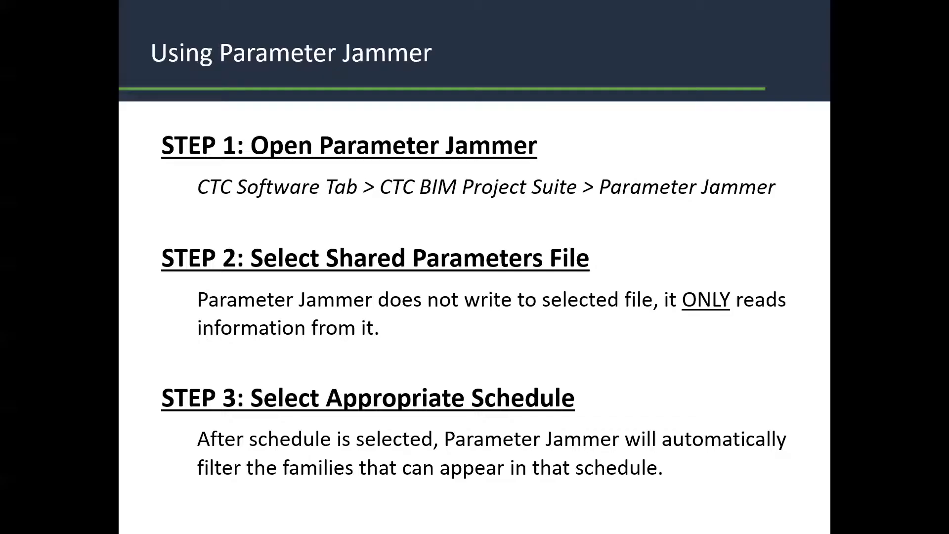